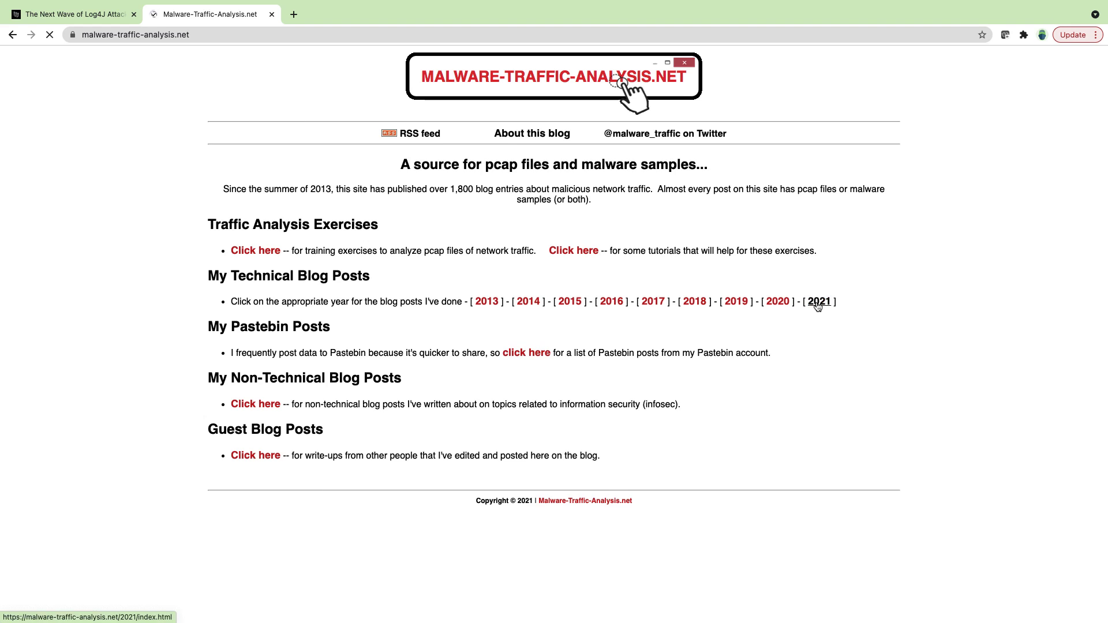
# Go to the 2021 post index and open the 2021-12-14 log4j web-server pcap entry
pyautogui.click(818, 301)
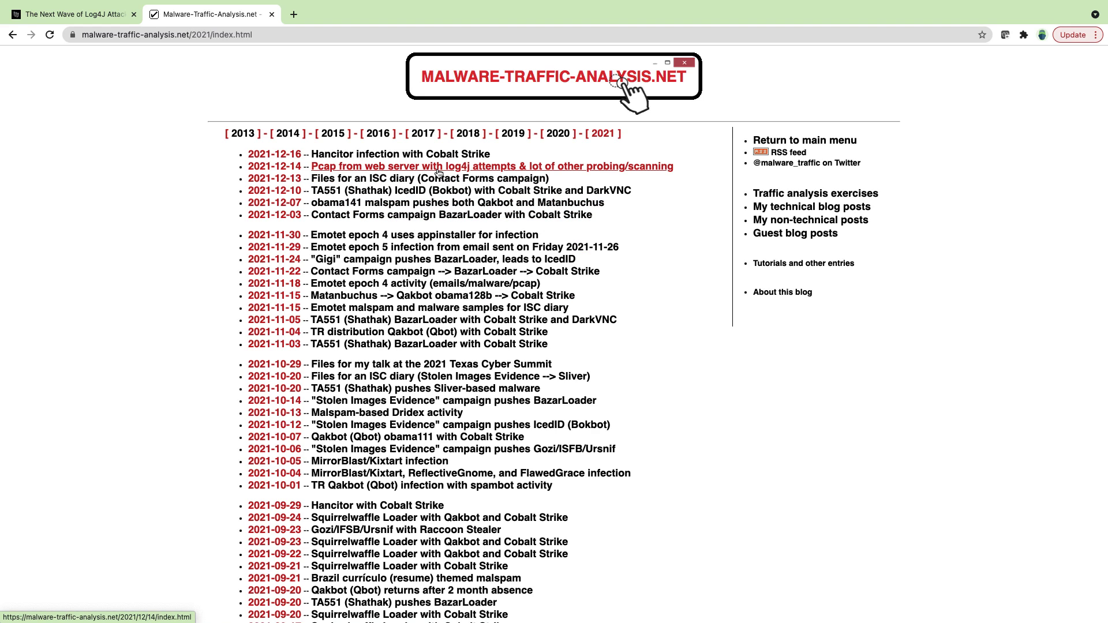
pyautogui.click(438, 174)
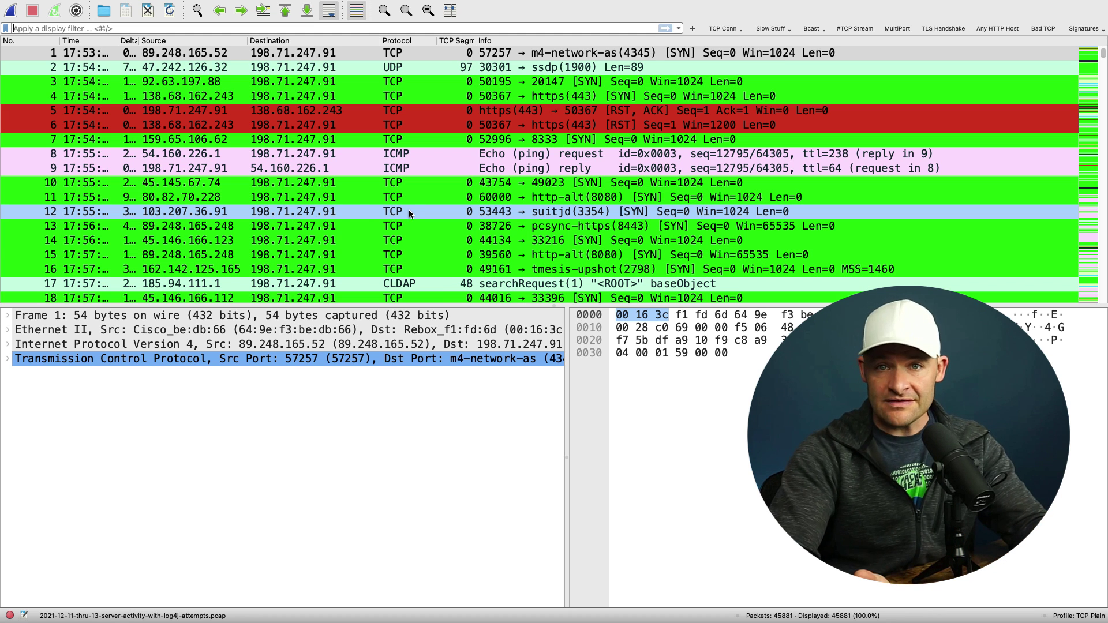
pyautogui.scroll(-5, 409, 211)
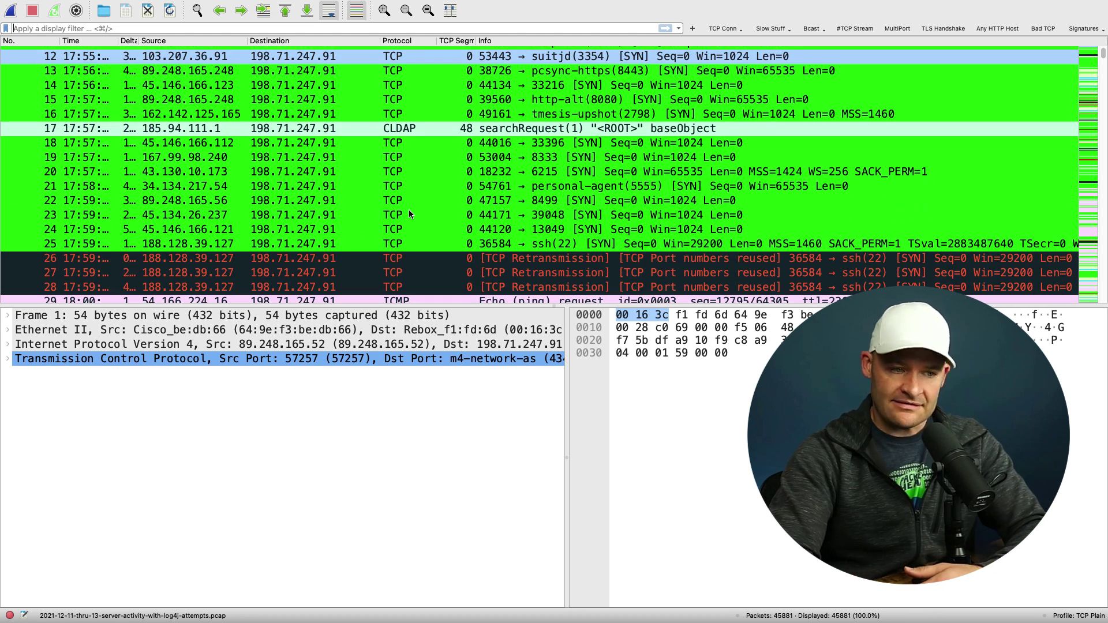
pyautogui.scroll(-3, 409, 209)
pyautogui.scroll(2, 409, 209)
pyautogui.scroll(2, 409, 210)
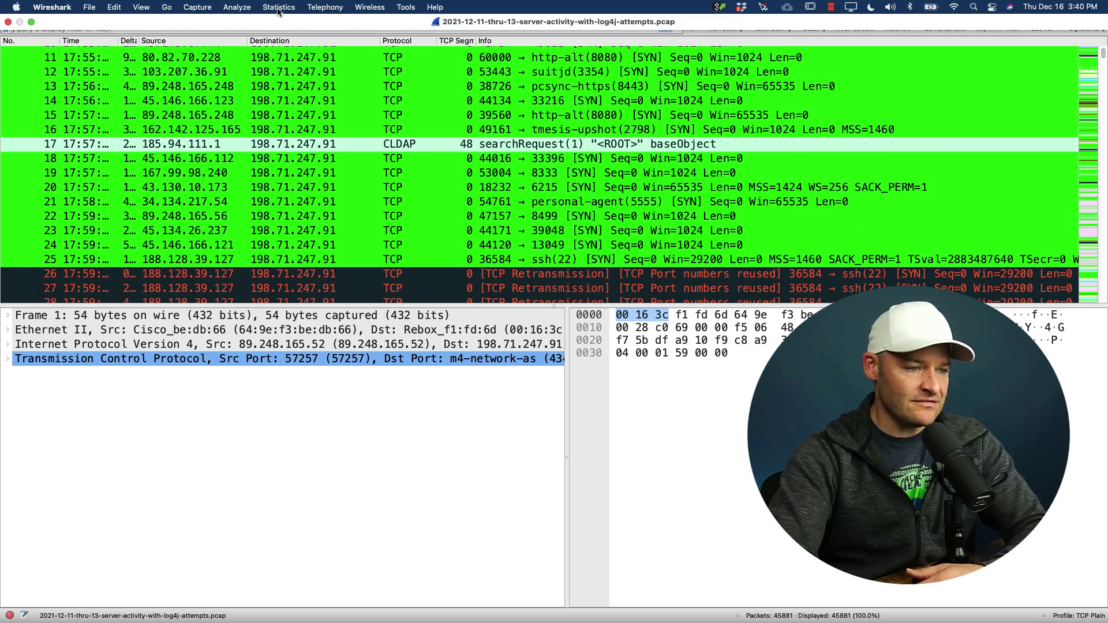
# Open Statistics > Endpoints to list the IPv4 addresses with countries, cities and AS organisations
pyautogui.click(278, 8)
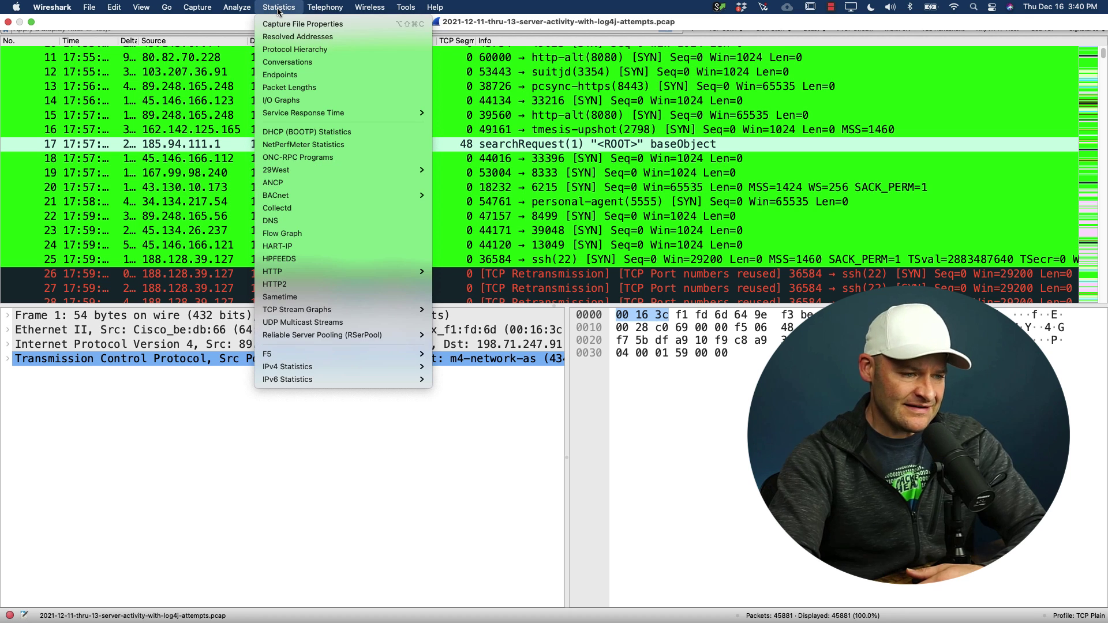
pyautogui.click(290, 75)
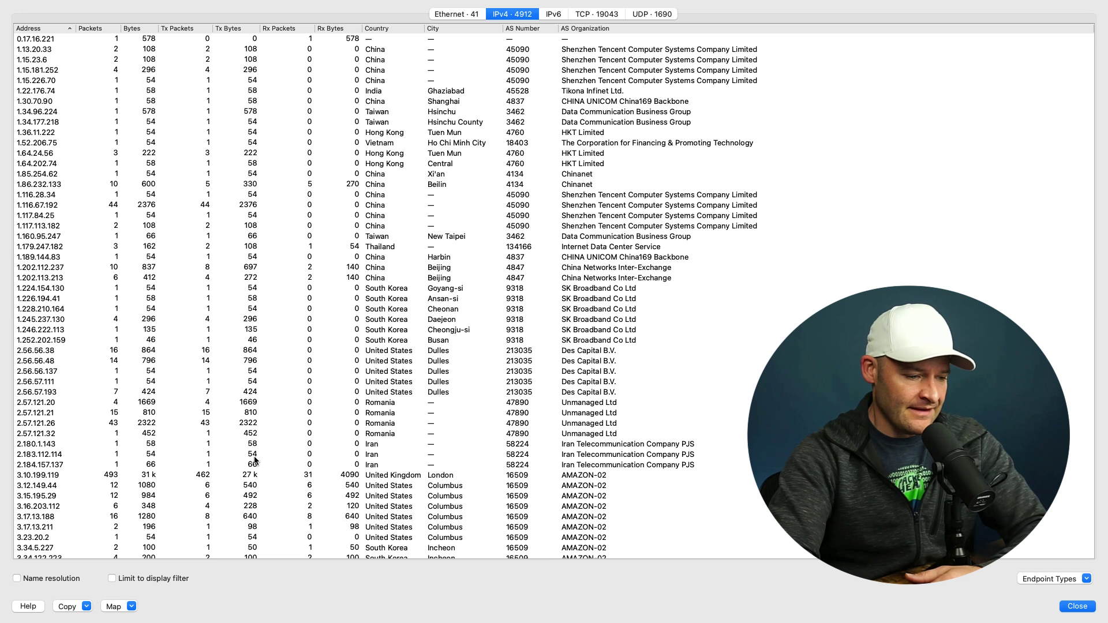
# Open the endpoints' IP Location Map in the browser, then reposition and maximize its window
pyautogui.click(132, 607)
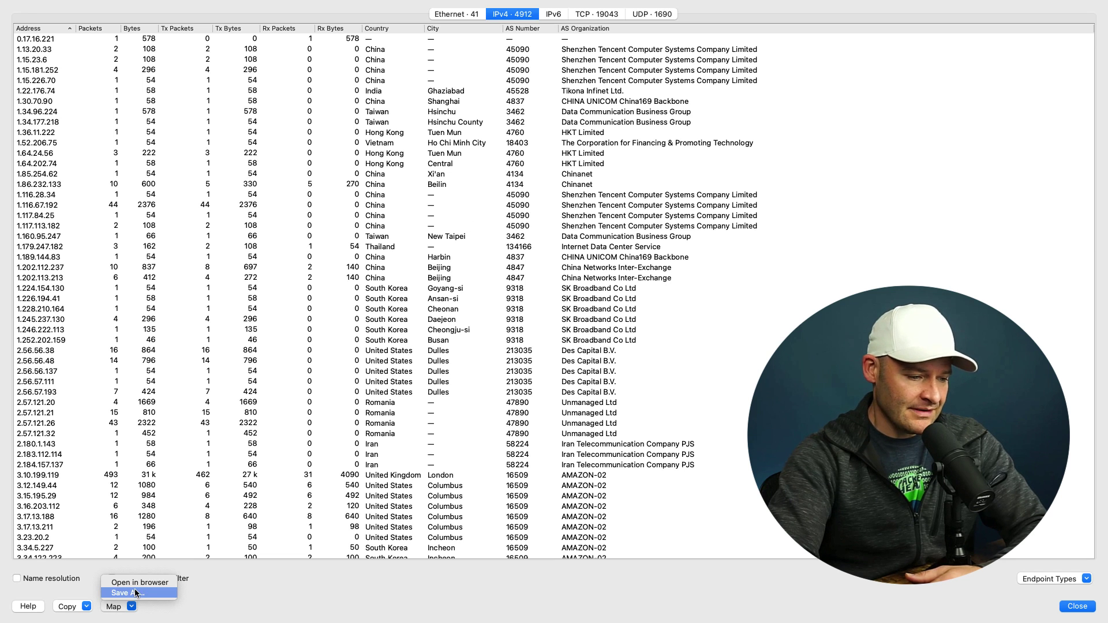
pyautogui.click(135, 583)
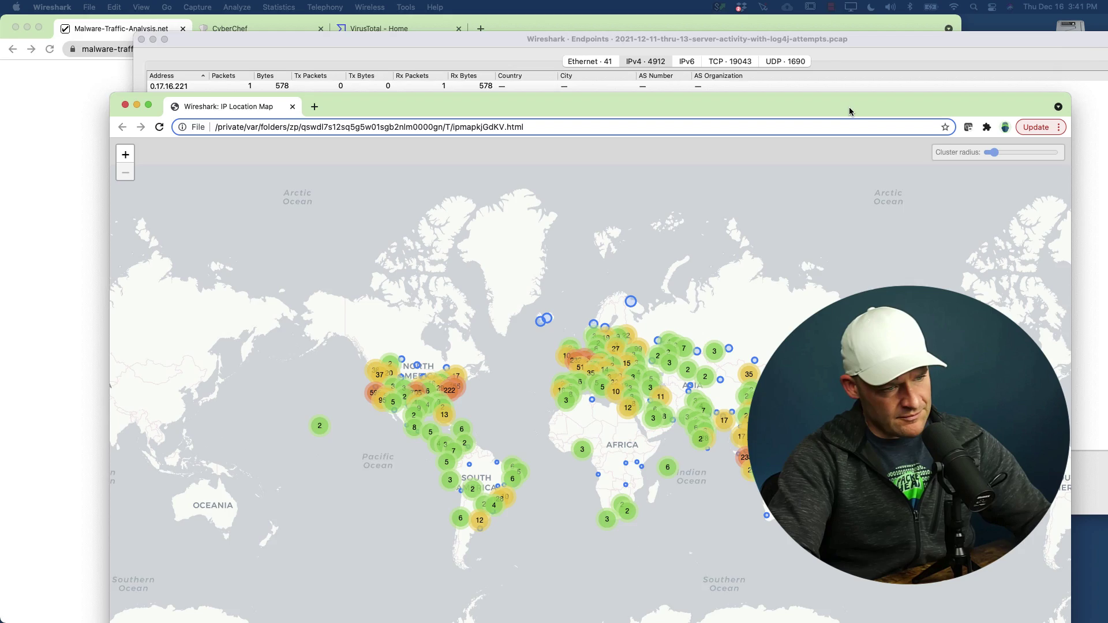
pyautogui.moveTo(849, 110); pyautogui.dragTo(756, 33)
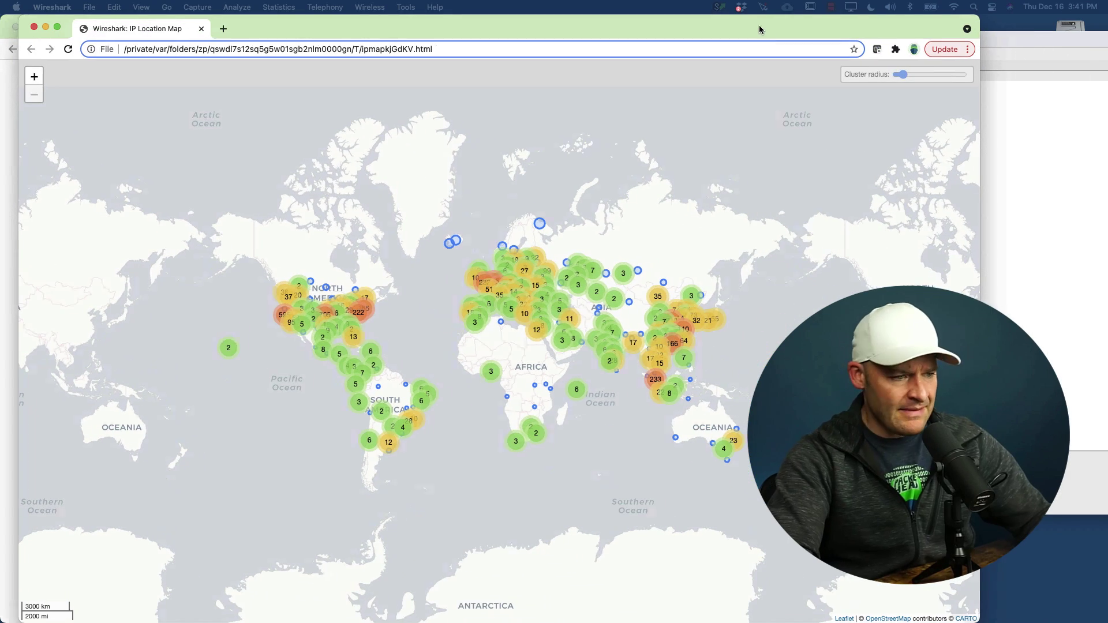
pyautogui.click(56, 29)
pyautogui.moveTo(482, 384)
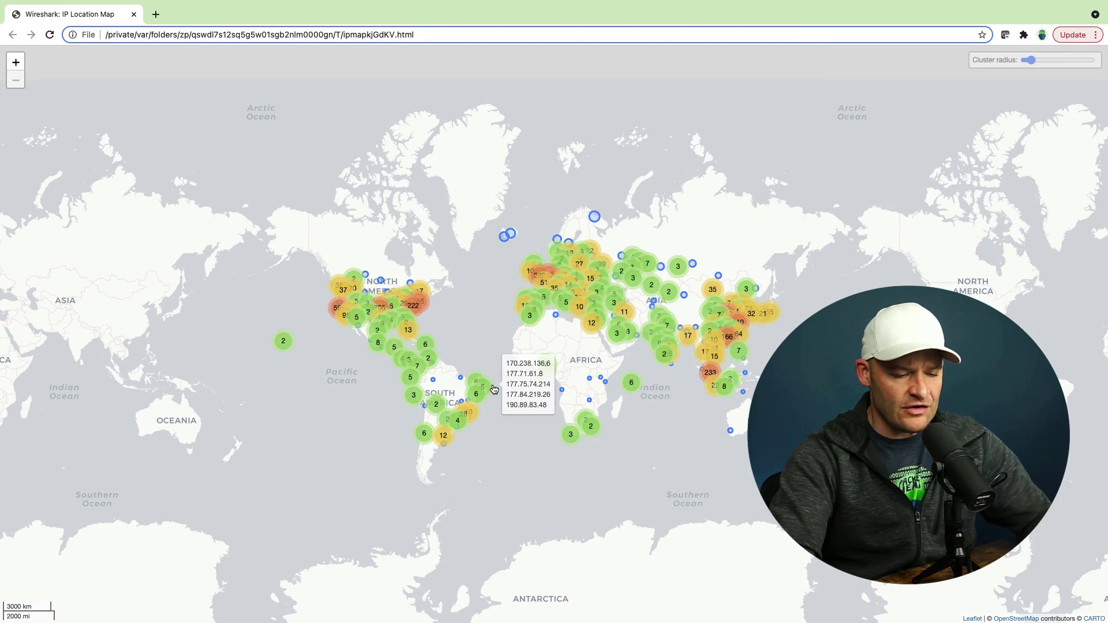
pyautogui.scroll(3, 508, 386)
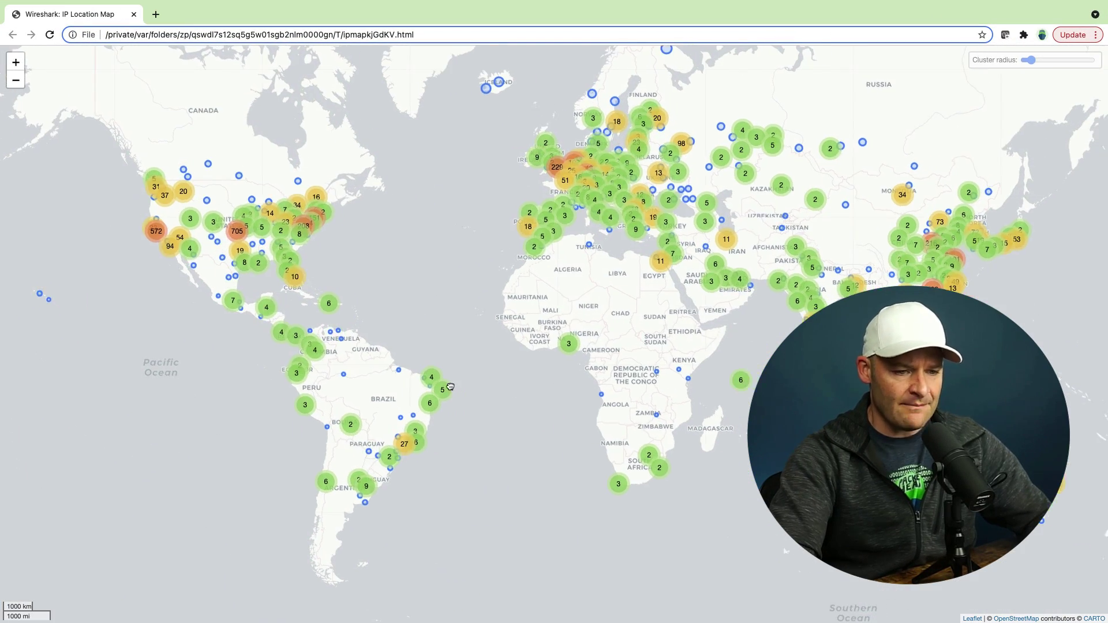
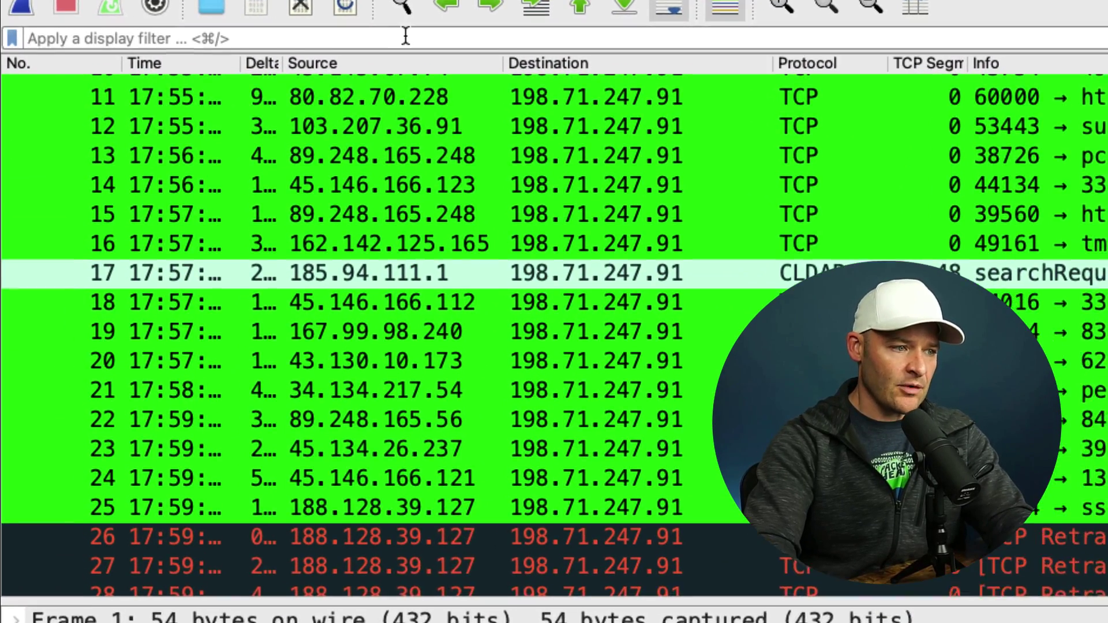
# Apply the display filter 'ip contains jndi', leaving 23 jndi:ldap HTTP requests
pyautogui.click(405, 35)
pyautogui.write('ip')
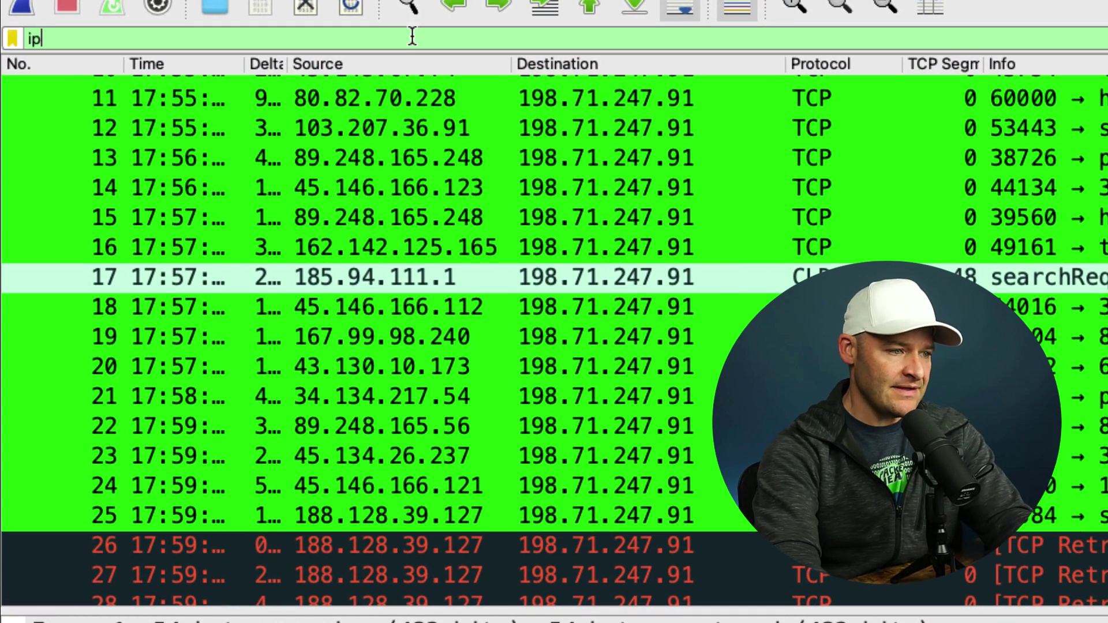
pyautogui.write(' contains ')
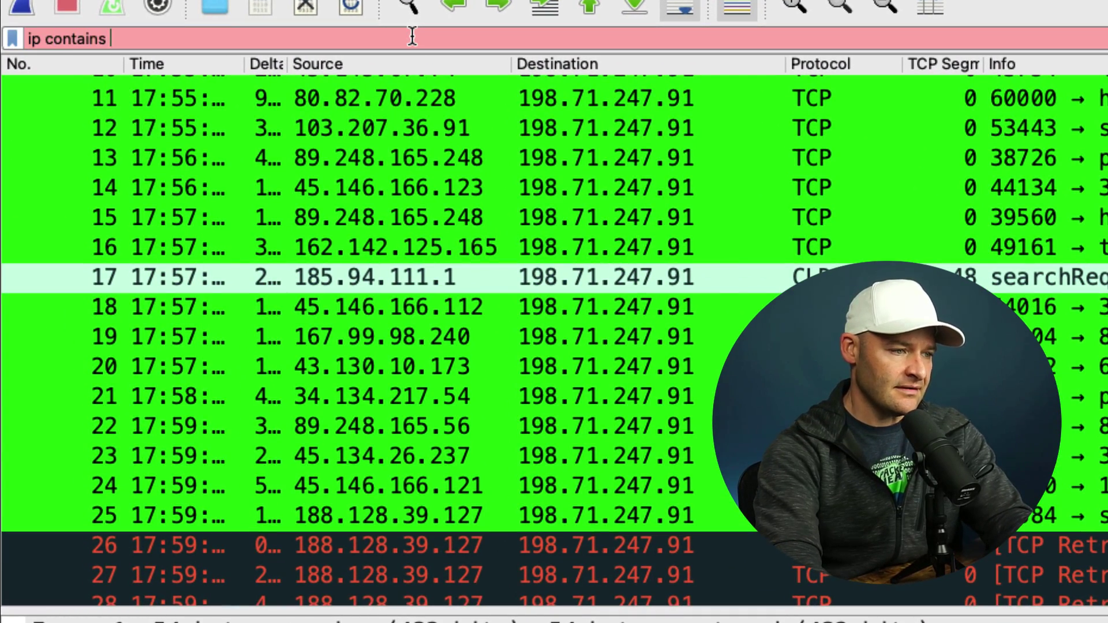
pyautogui.write('jndi')
pyautogui.press('Return')
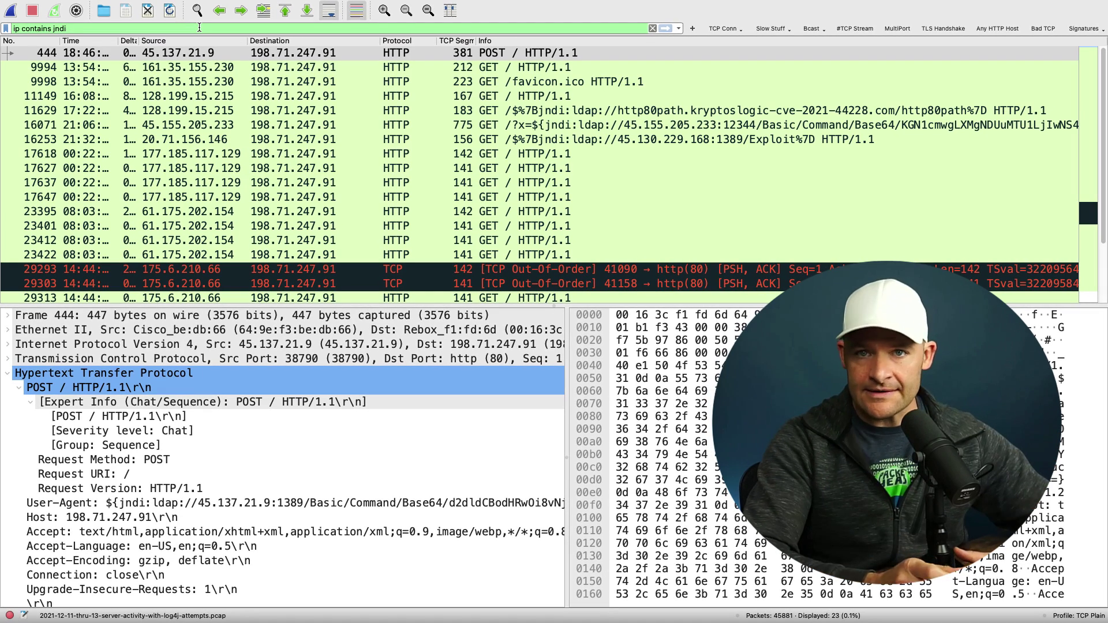
# Select frame 444, the first jndi POST request from 45.137.21.9
pyautogui.click(426, 125)
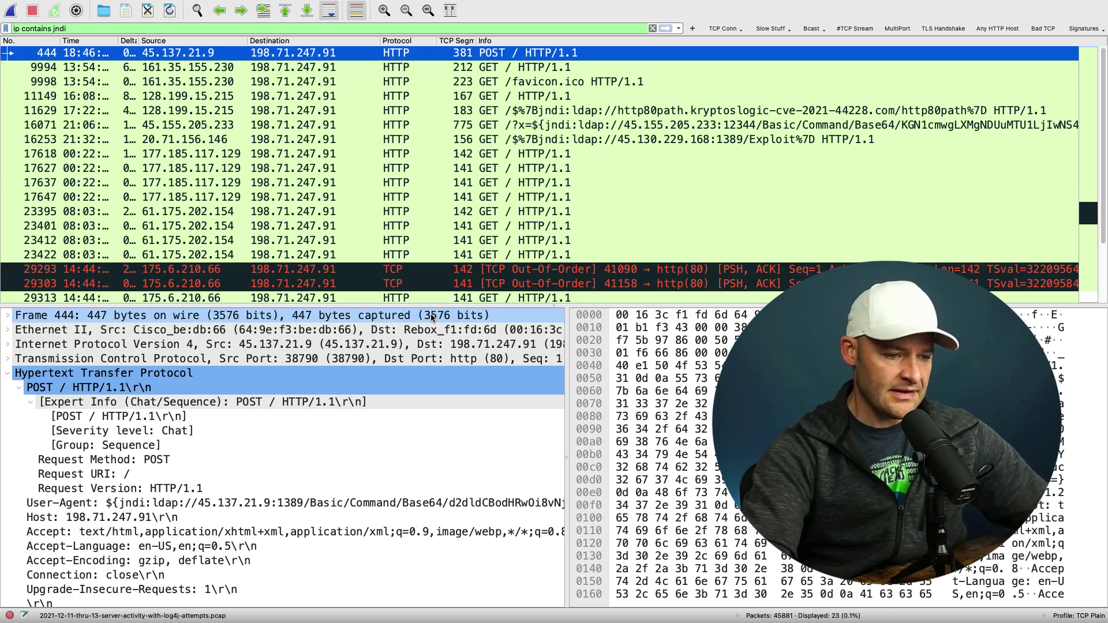
# Enlarge the details pane and select frame 444's full User-Agent jndi:ldap header line
pyautogui.moveTo(426, 309); pyautogui.dragTo(372, 134)
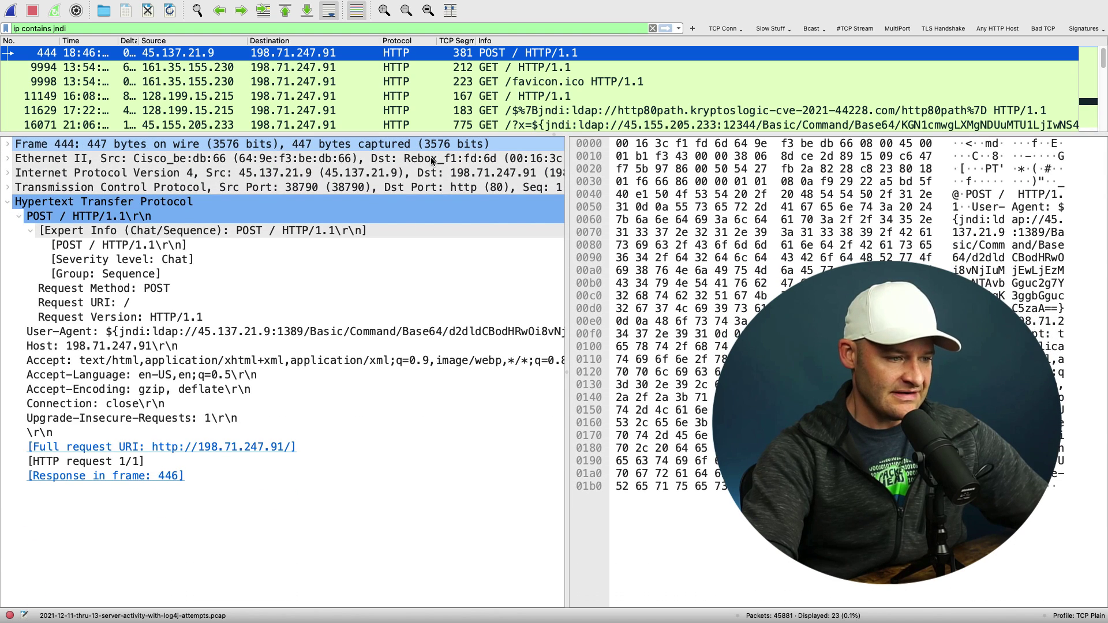
pyautogui.click(117, 231)
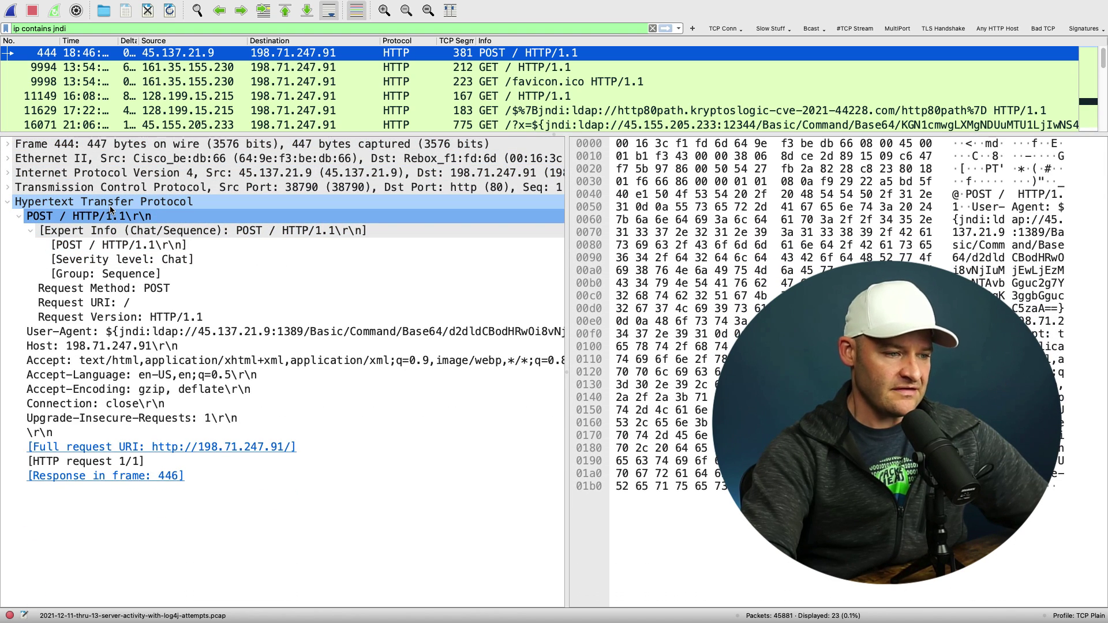
pyautogui.click(114, 223)
pyautogui.click(121, 317)
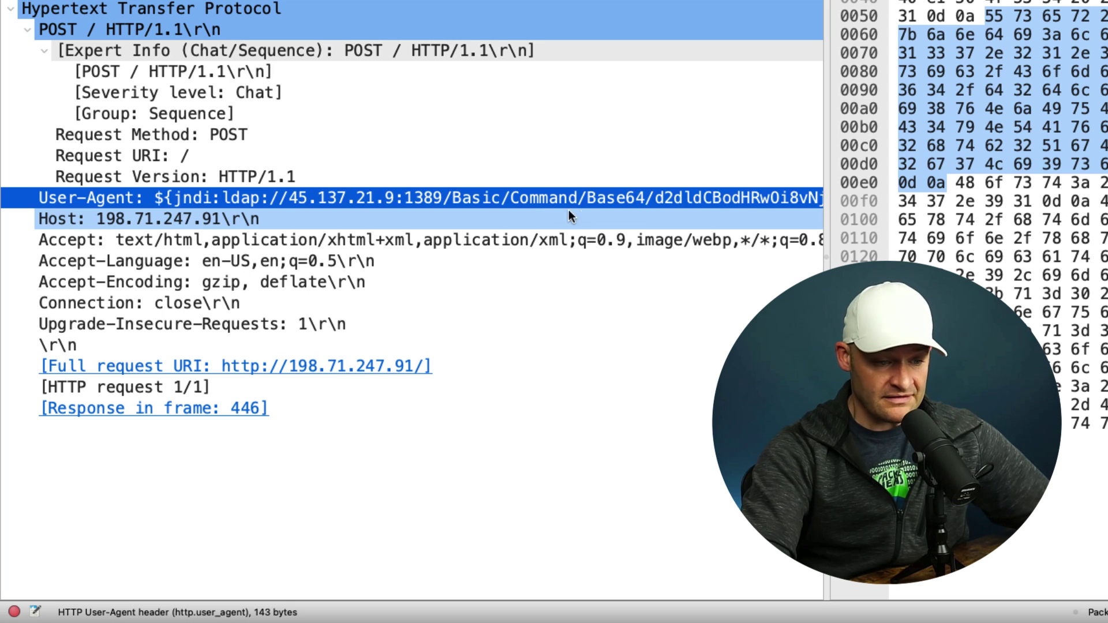
pyautogui.click(695, 200)
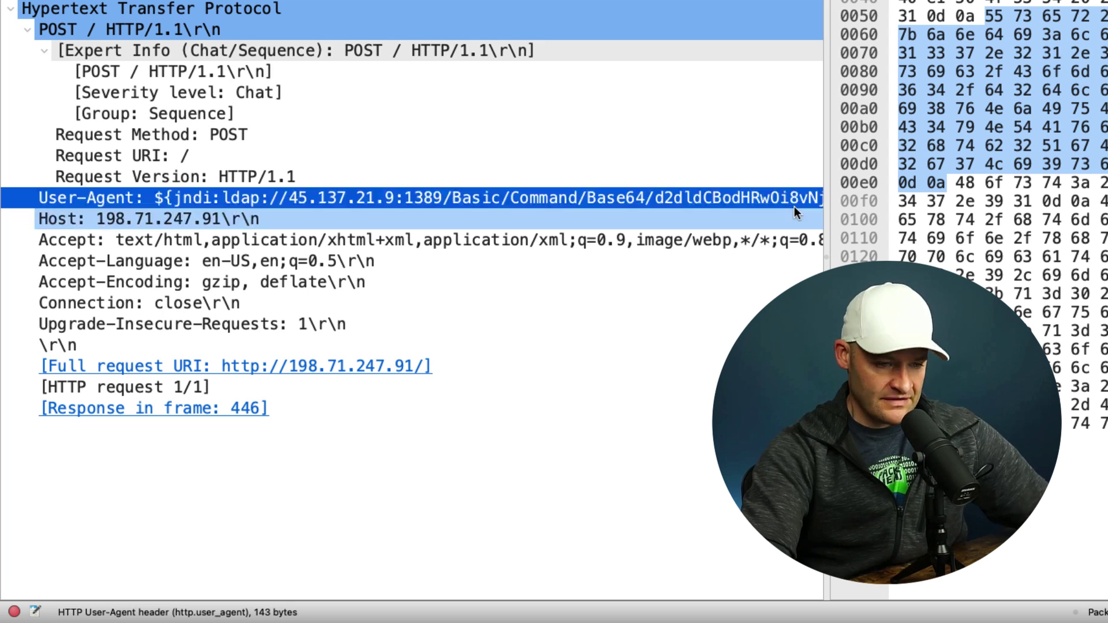
pyautogui.moveTo(829, 213); pyautogui.dragTo(1107, 215)
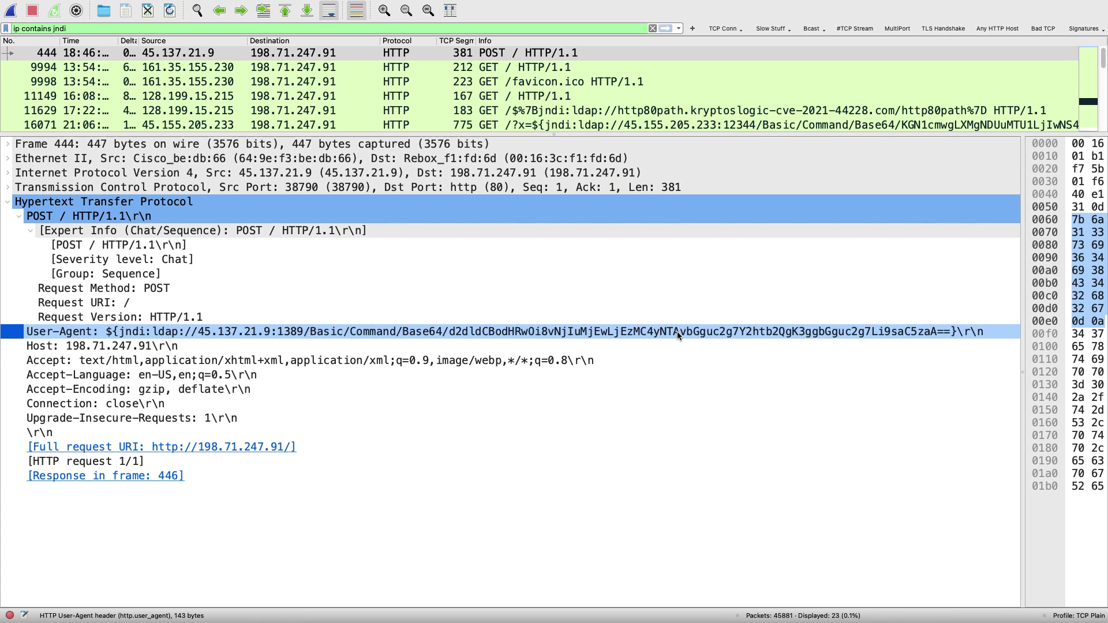
pyautogui.click(677, 332)
# Copy the value of frame 444's User-Agent header
pyautogui.rightClick(536, 332)
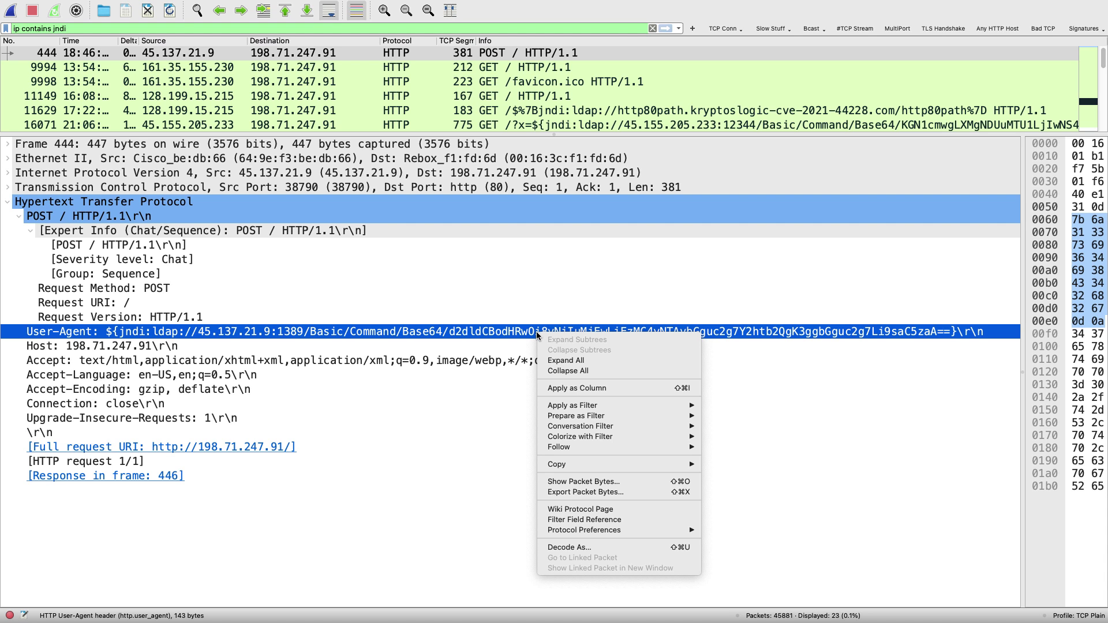
pyautogui.moveTo(618, 464)
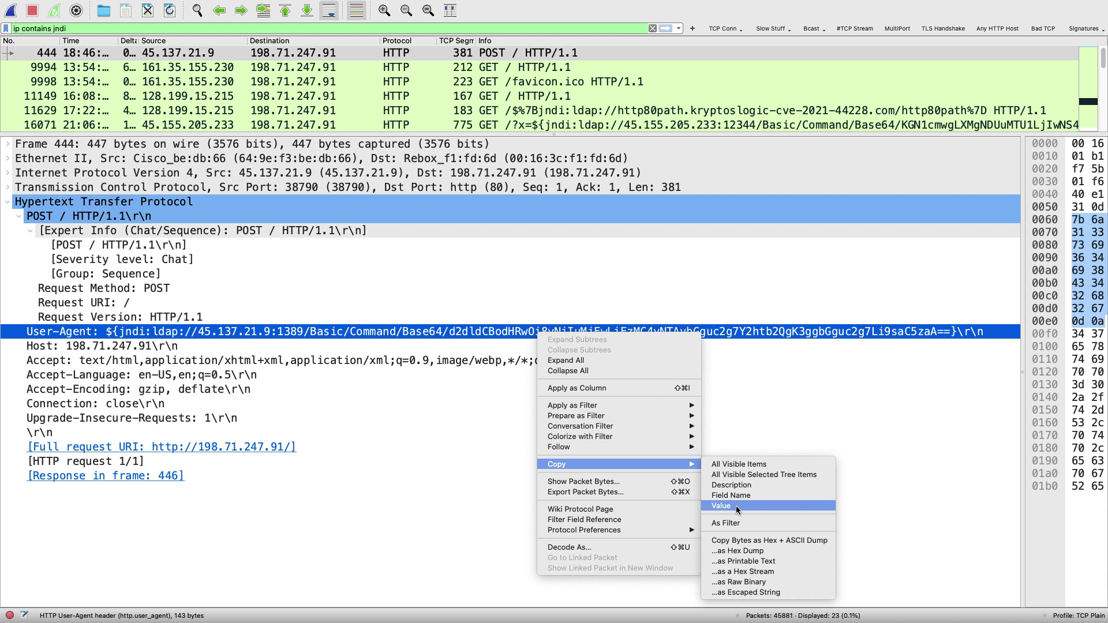
pyautogui.click(736, 506)
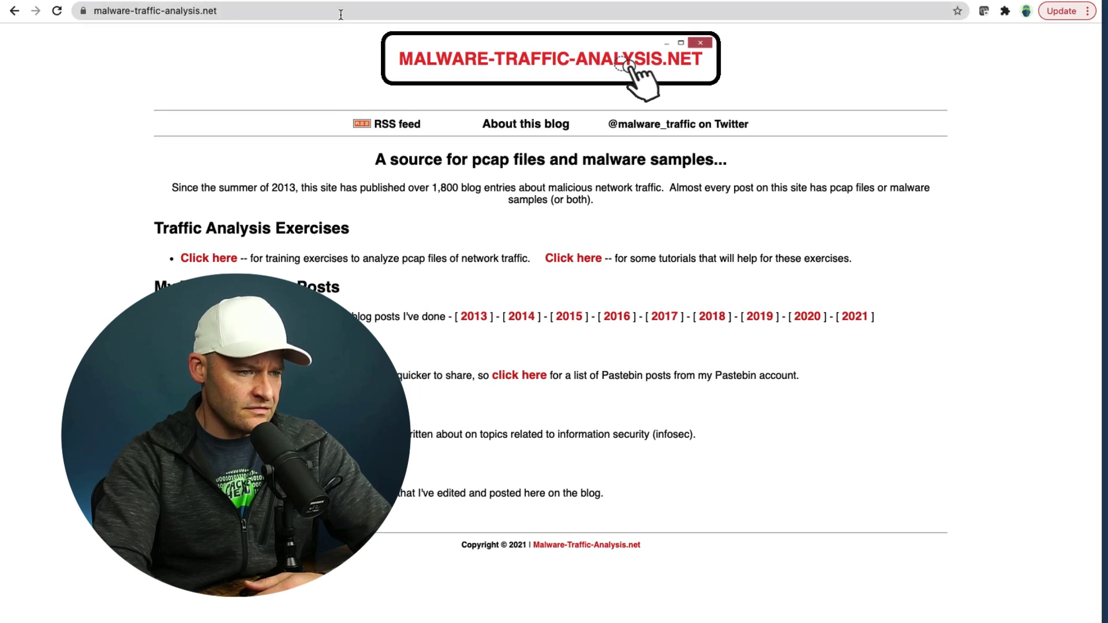
# Paste the jndi payload into CyberChef's input and delete its jndi:ldap prefix
pyautogui.rightClick(665, 158)
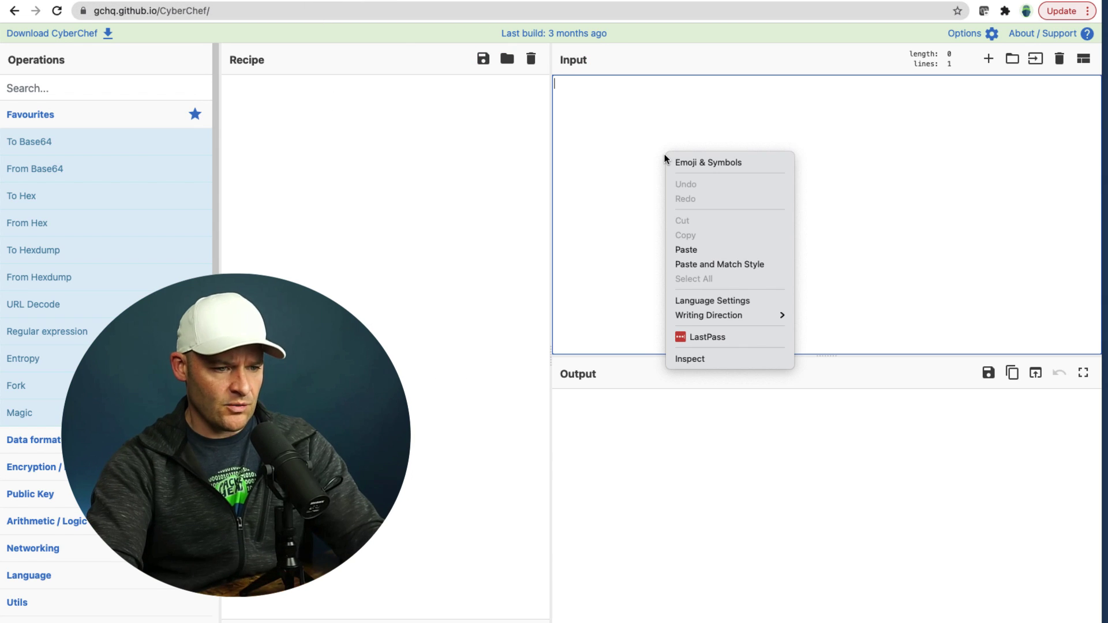
pyautogui.click(692, 250)
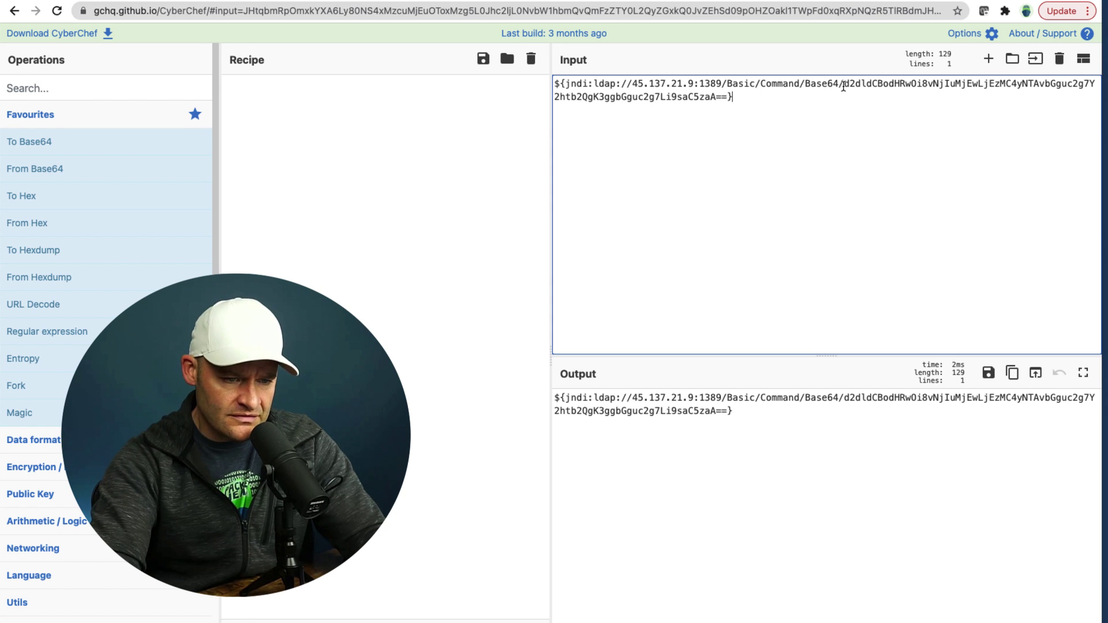
pyautogui.moveTo(842, 83); pyautogui.dragTo(564, 83)
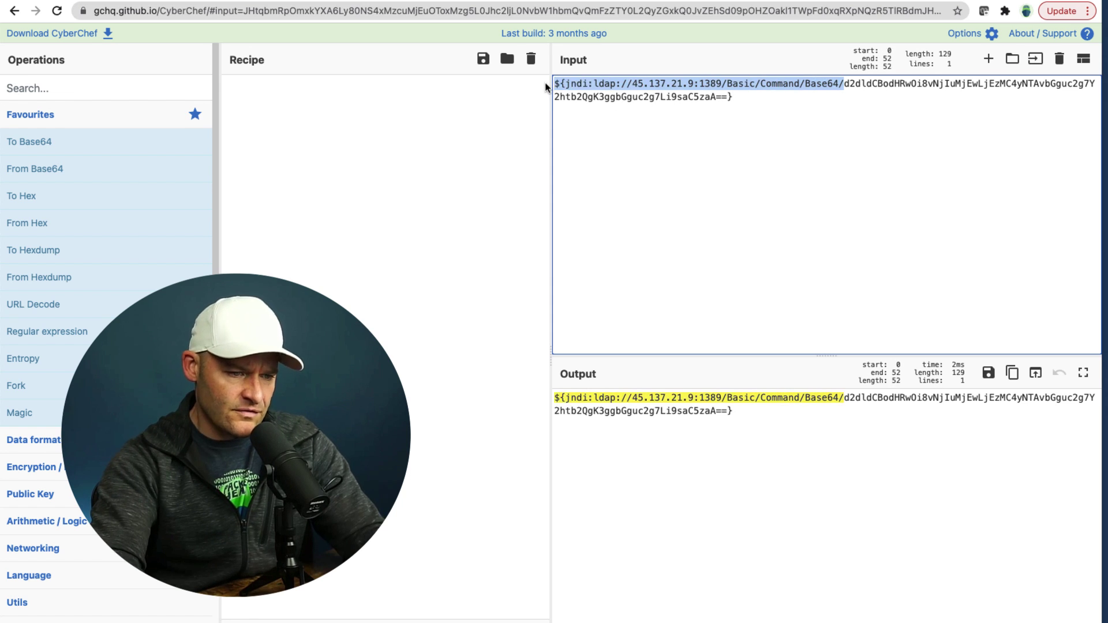
pyautogui.press('BackSpace')
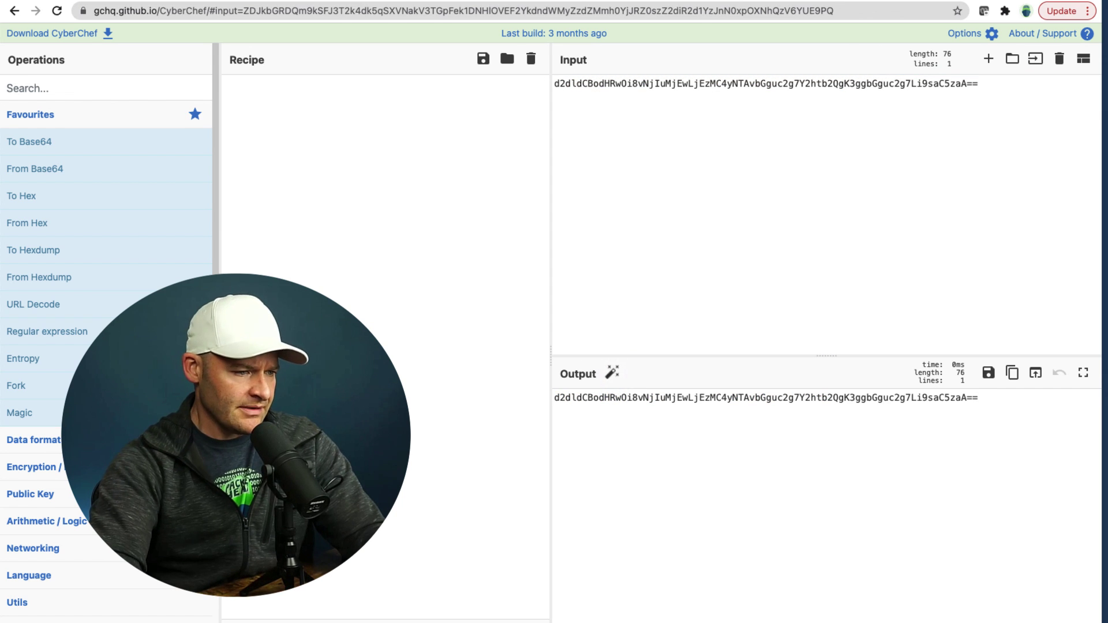
# Decode the payload with From Base64, revealing a wget command fetching lh.sh
pyautogui.moveTo(21, 197)
pyautogui.moveTo(60, 171); pyautogui.dragTo(341, 172)
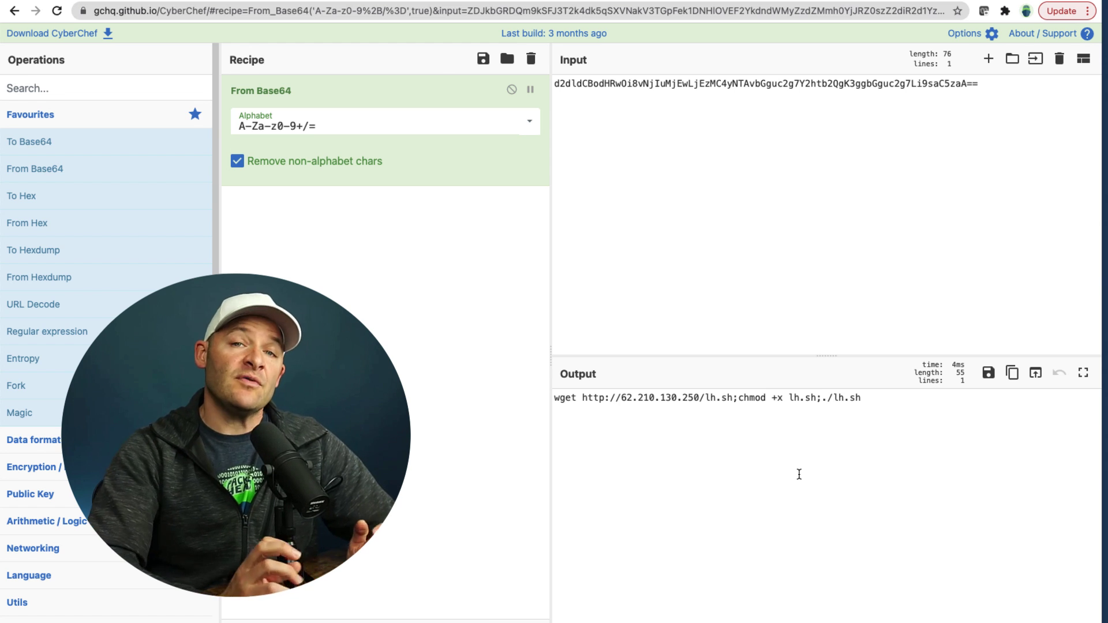
pyautogui.moveTo(819, 400); pyautogui.dragTo(739, 400)
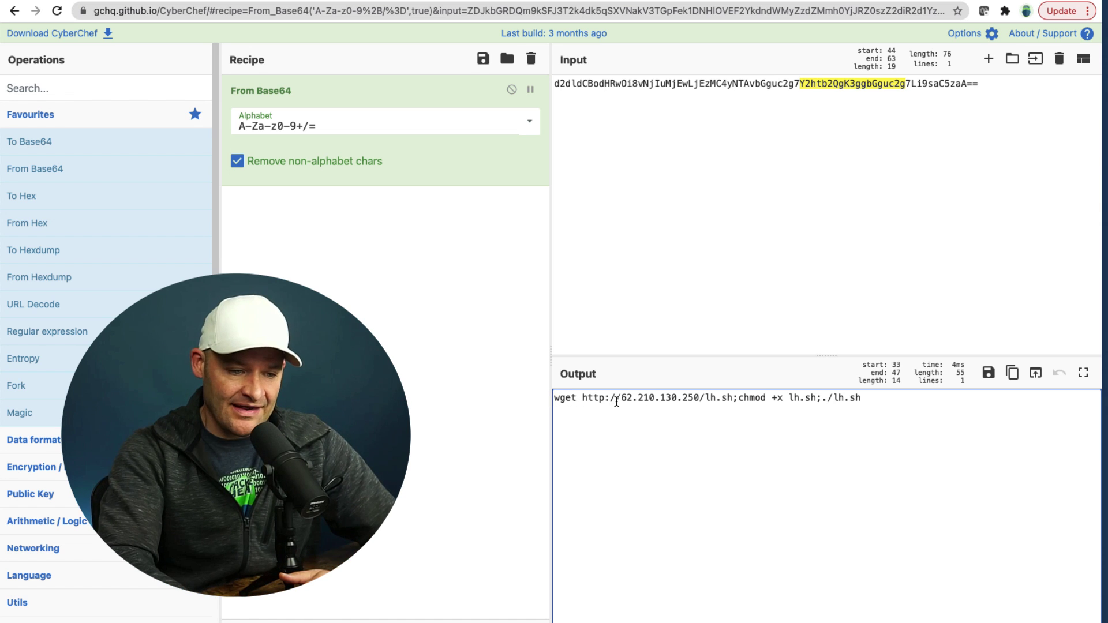
pyautogui.moveTo(620, 399); pyautogui.dragTo(666, 399)
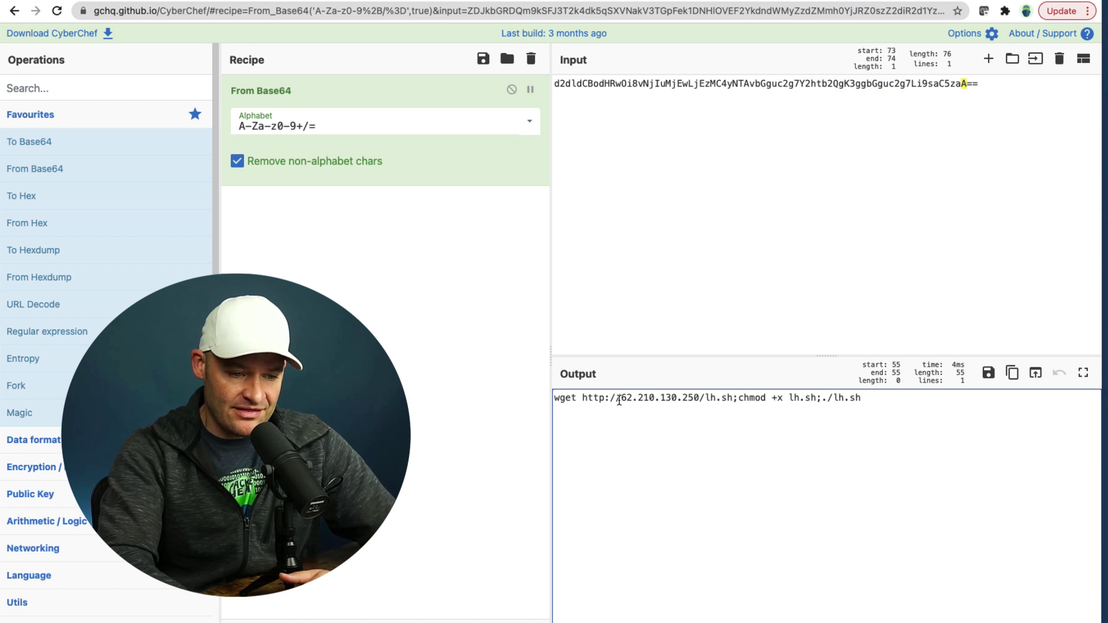
pyautogui.click(704, 400)
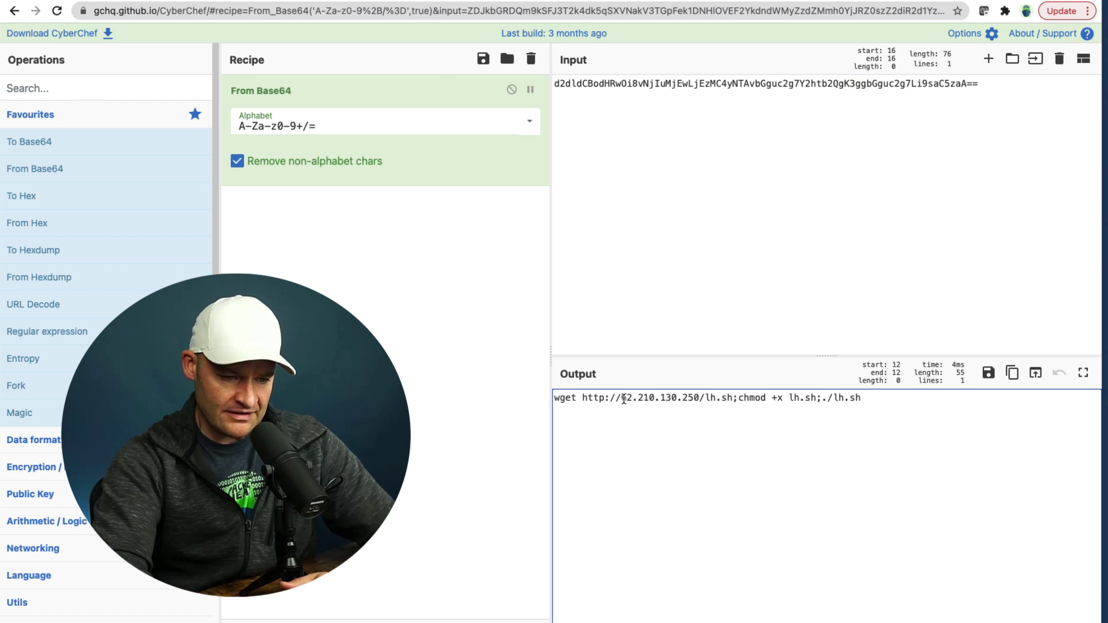
# Copy the callback IP 62.210.130.250 from the decoded output
pyautogui.moveTo(658, 400); pyautogui.dragTo(691, 402)
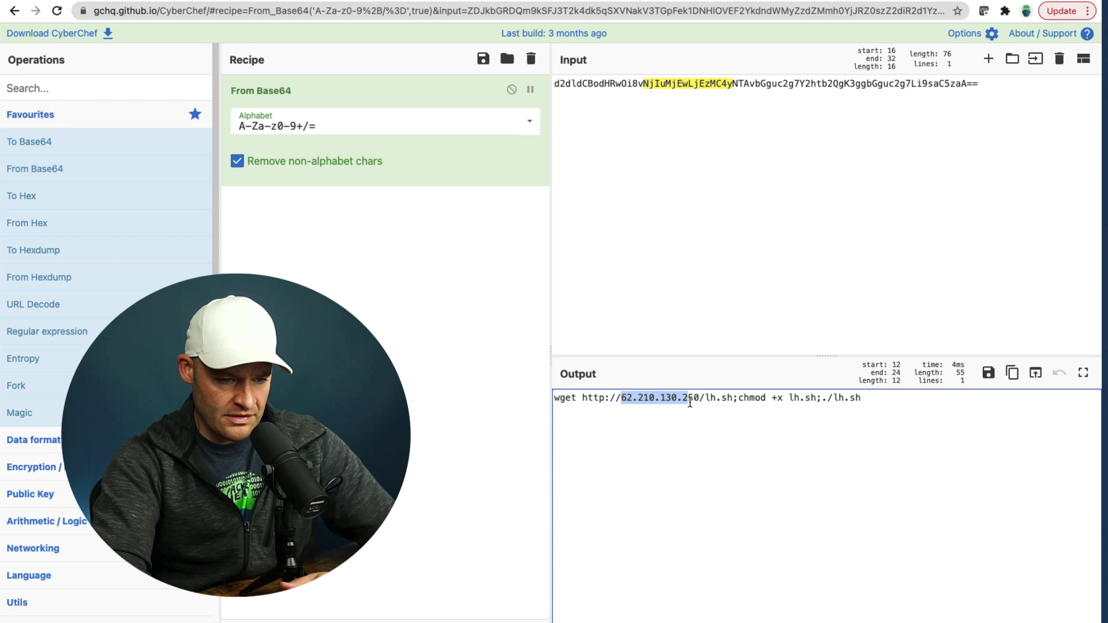
pyautogui.rightClick(699, 402)
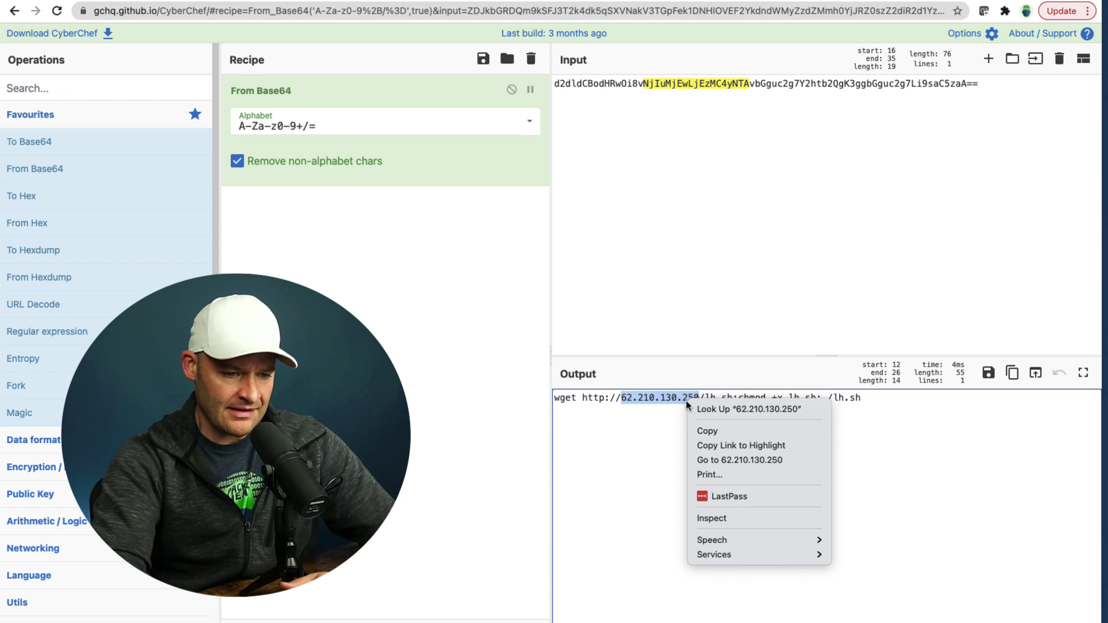
pyautogui.click(707, 428)
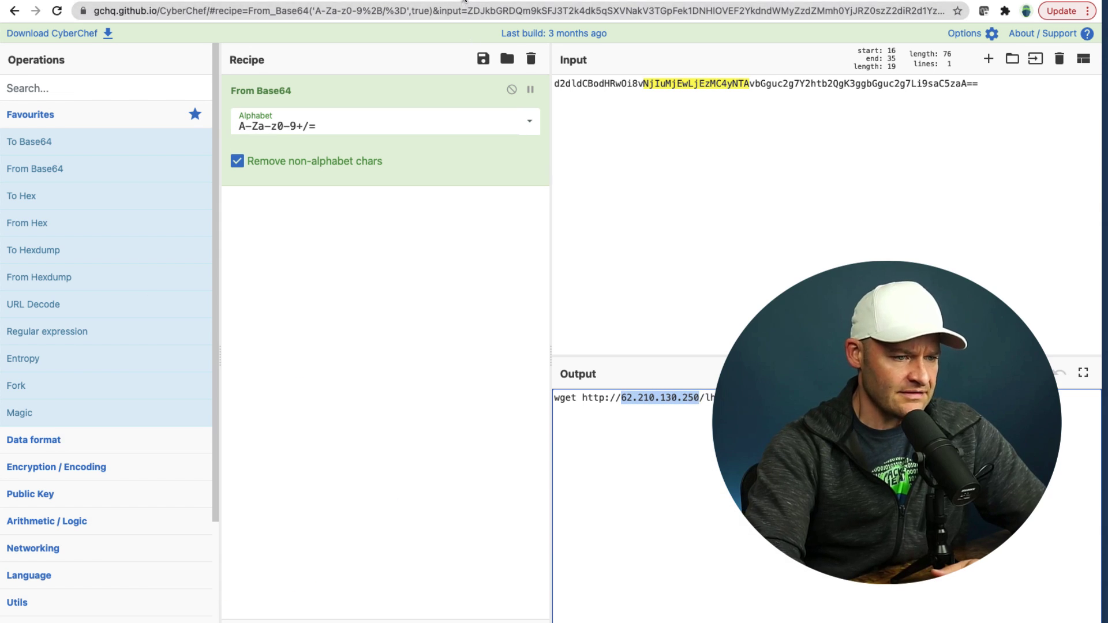
# Search VirusTotal for 62.210.130.250 and review its Community tab, then return to the capture
pyautogui.hotkey('ctrl', 'Tab')
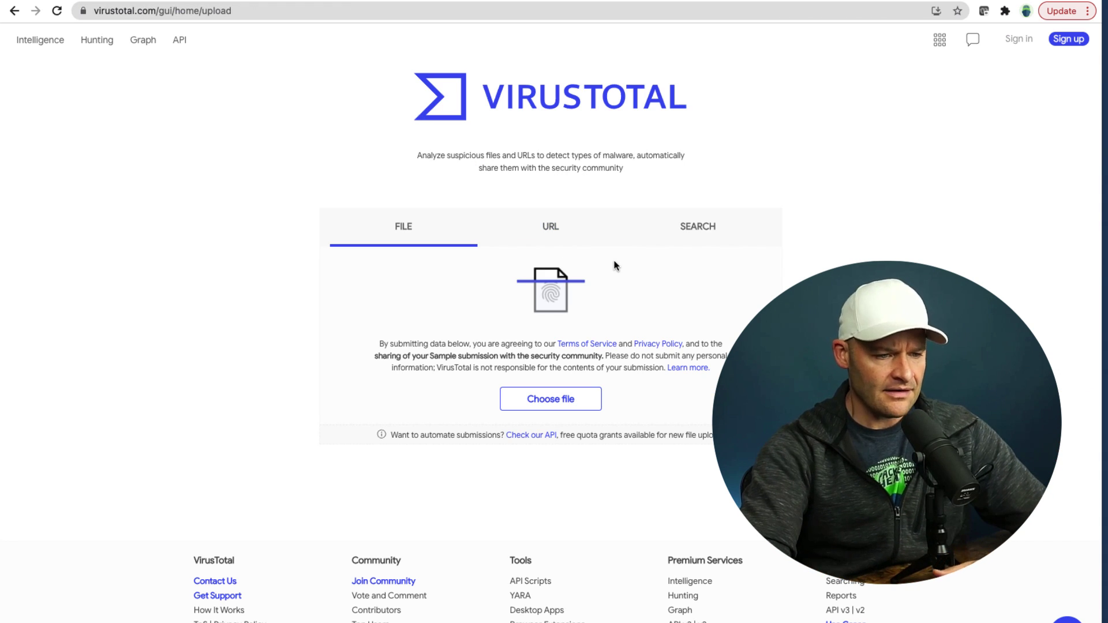
pyautogui.click(698, 228)
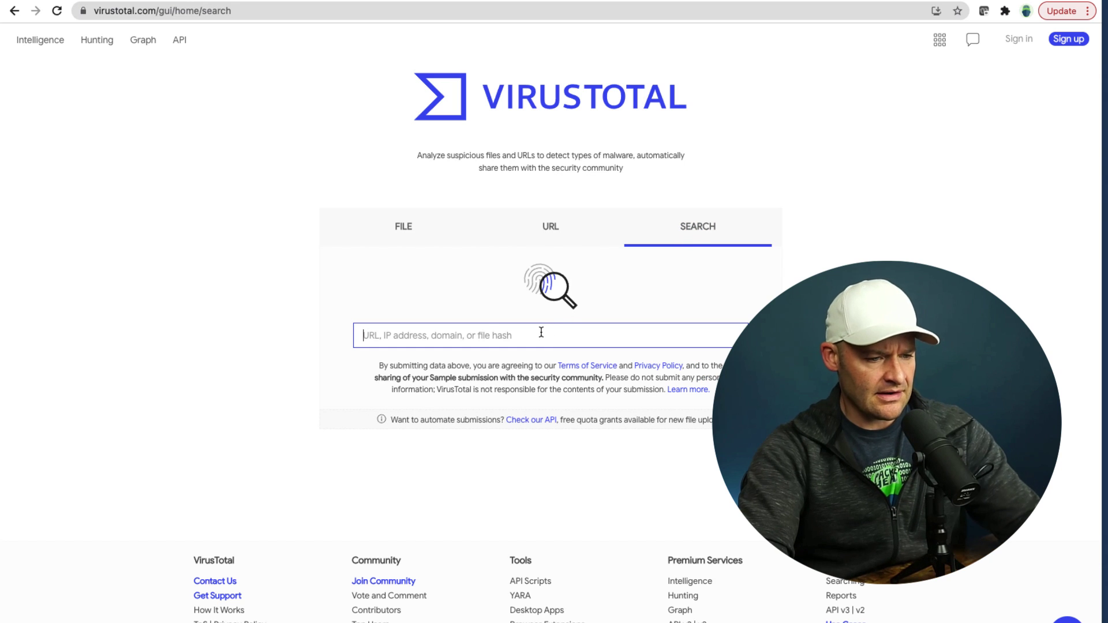
pyautogui.hotkey('ctrl', 'v')
pyautogui.press('Return')
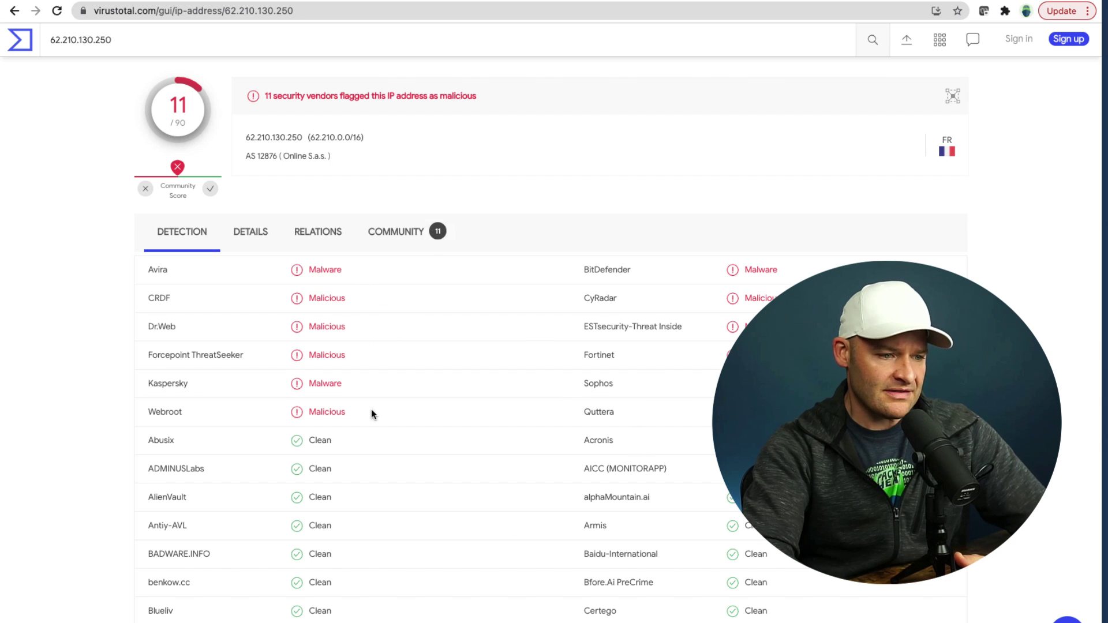
pyautogui.click(405, 240)
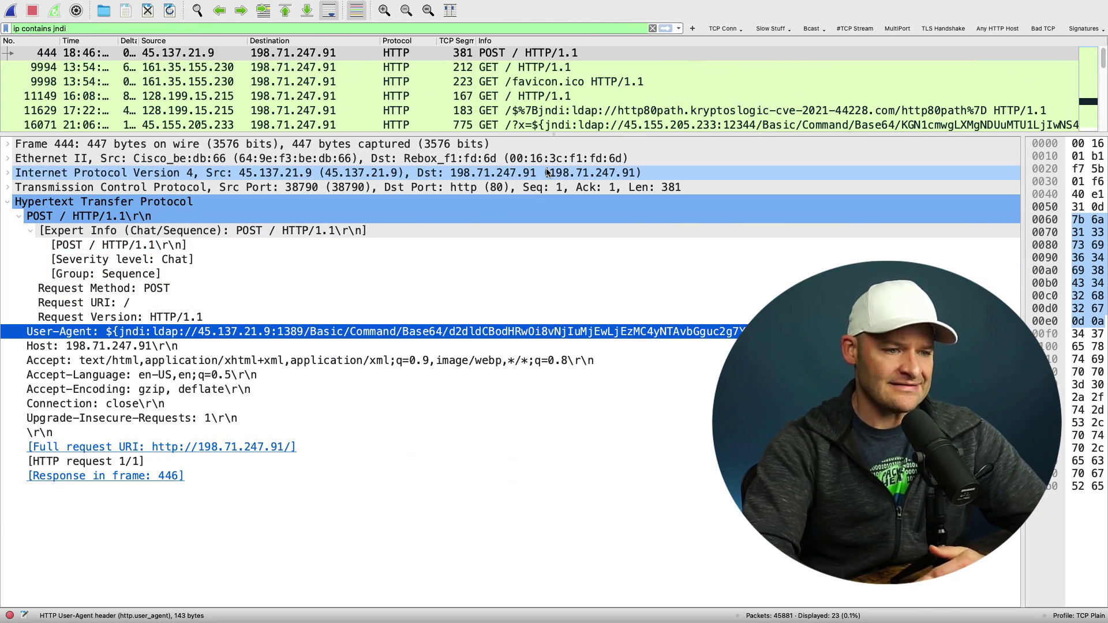
pyautogui.click(726, 335)
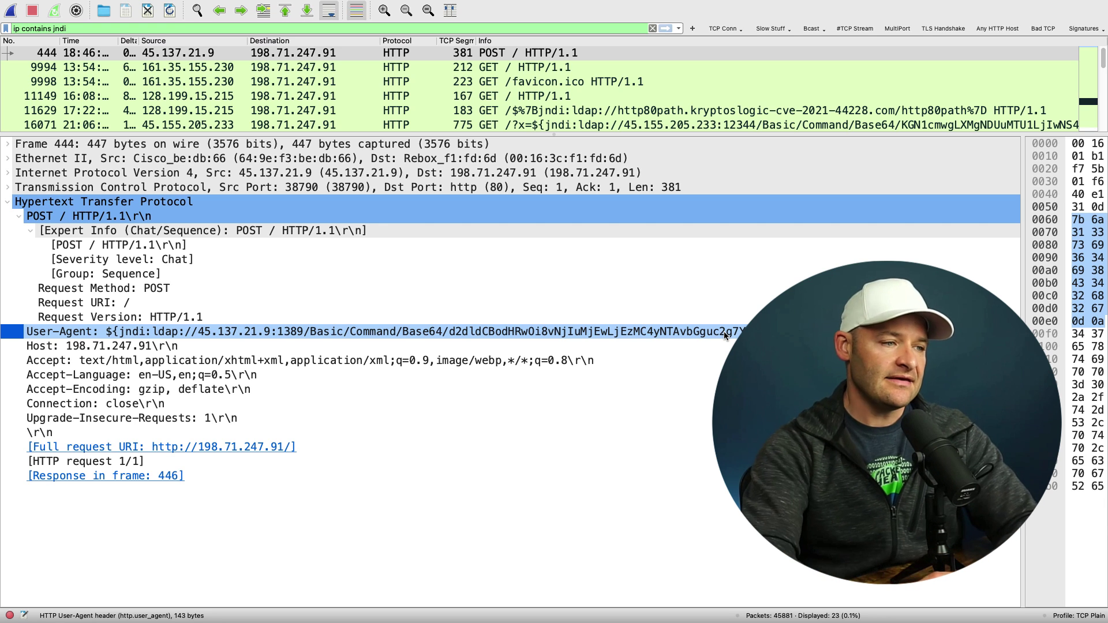
pyautogui.click(141, 29)
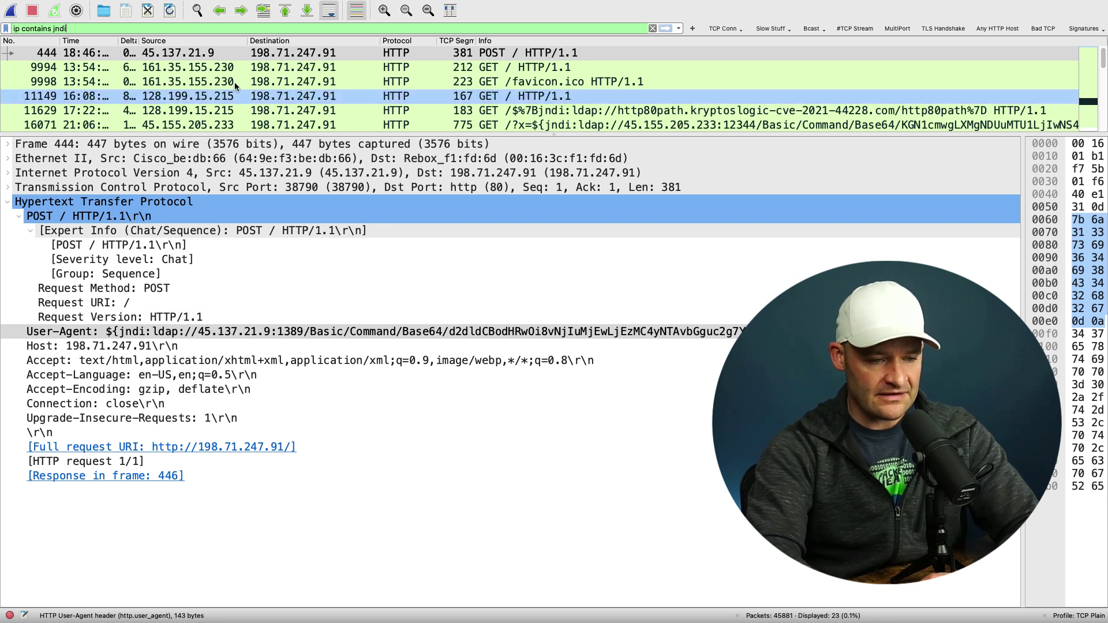
# Switch to the Security profile and save 'ip contains jndi' as a Signatures/log4j filter button
pyautogui.click(1091, 615)
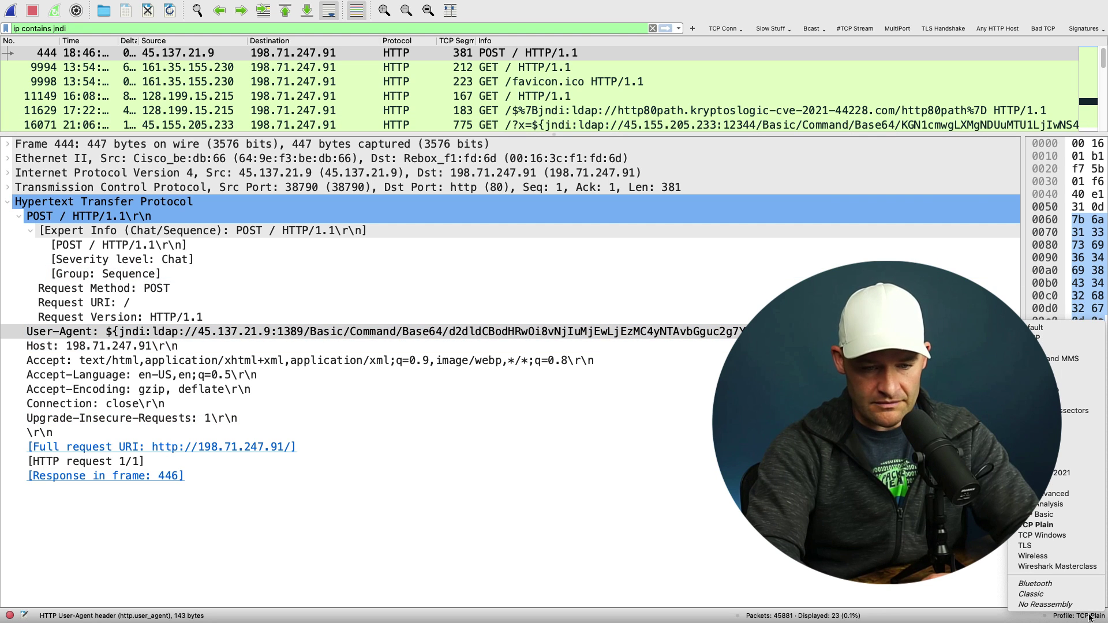
pyautogui.click(1063, 462)
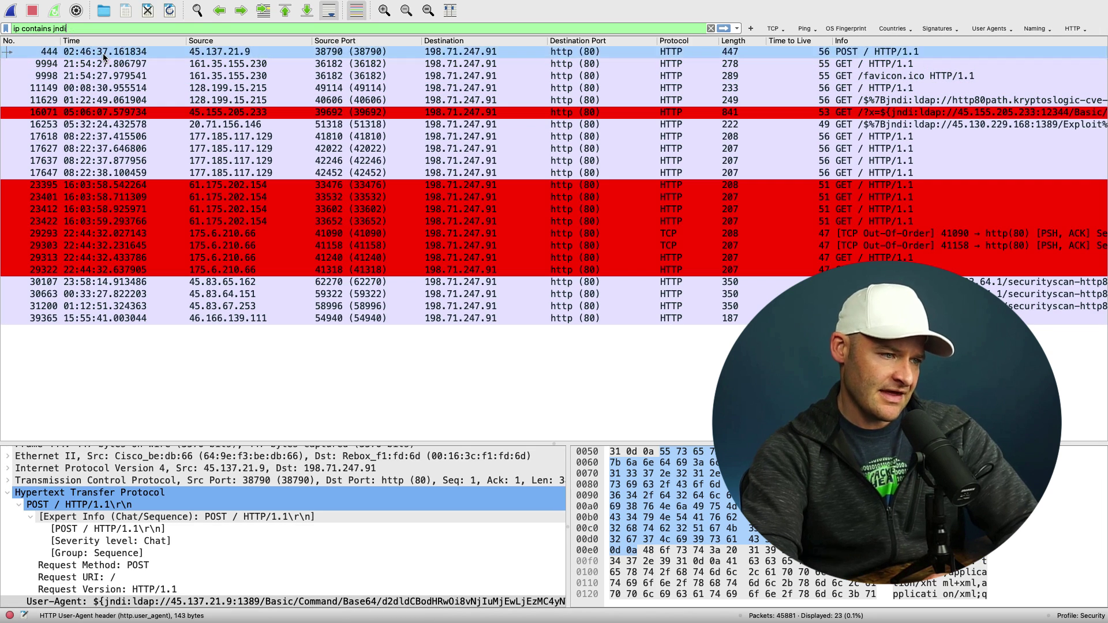
pyautogui.click(750, 29)
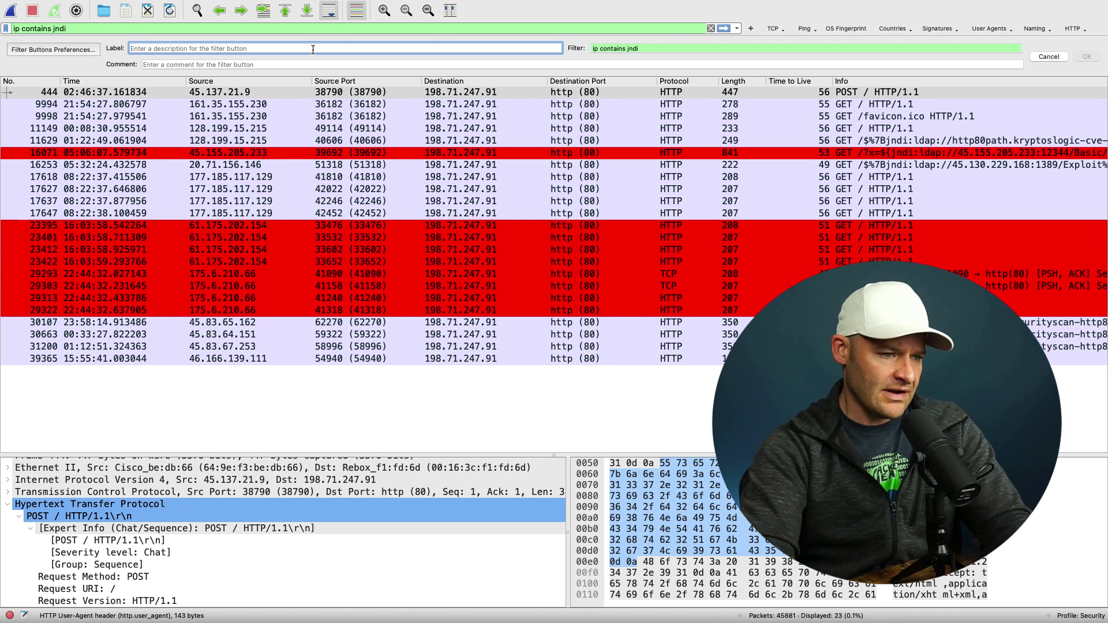
pyautogui.write('Signatures//log')
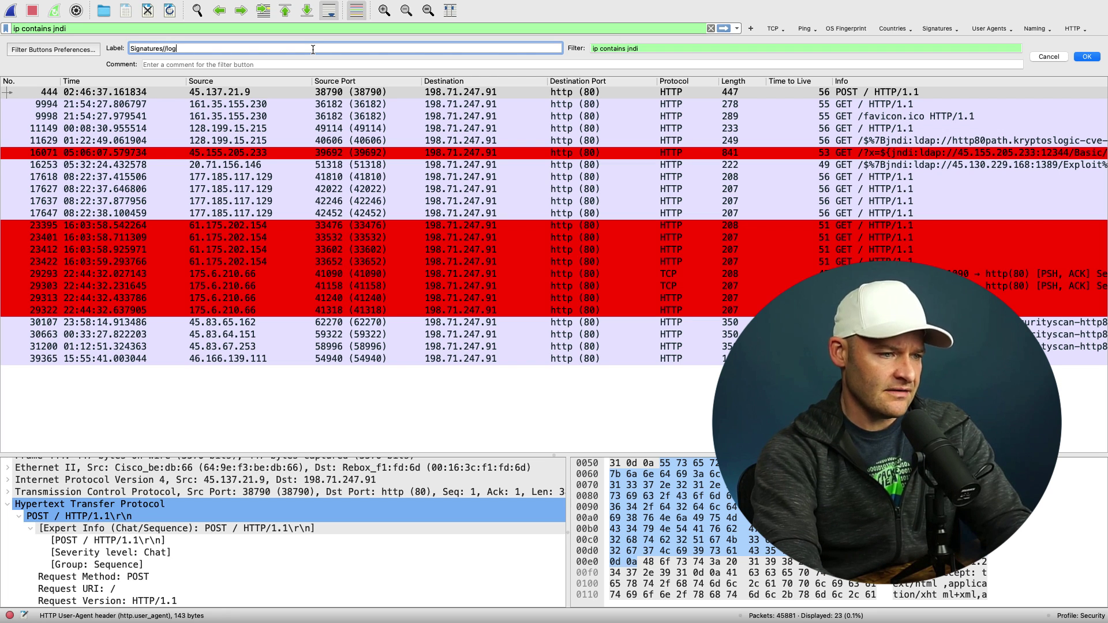
pyautogui.press('Return')
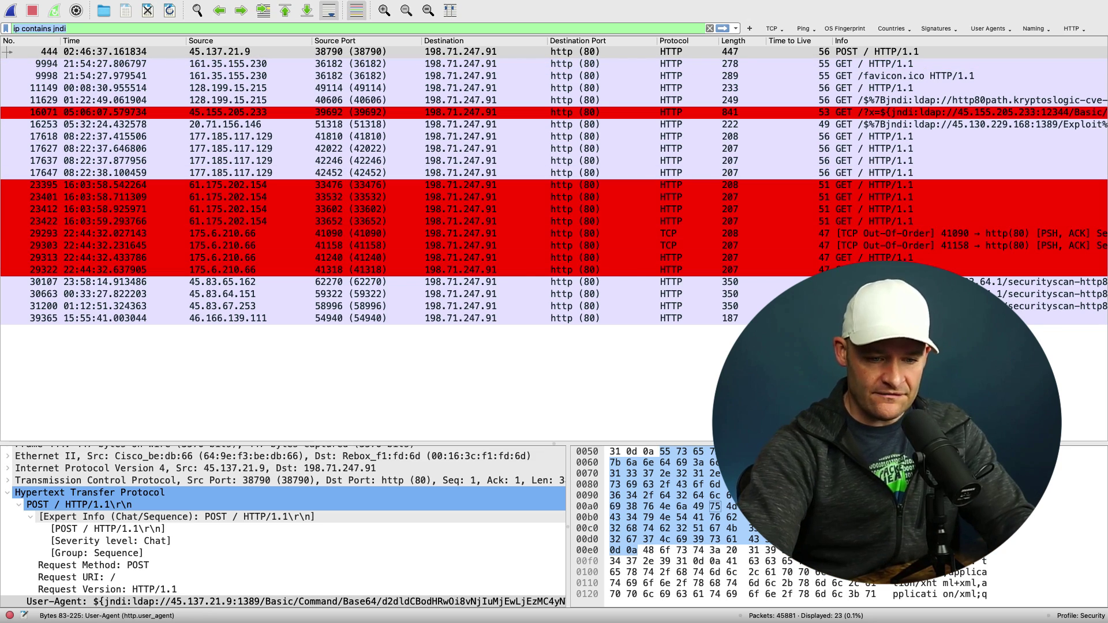
# Switch back to the TCP Plain profile and start editing the jndi display filter
pyautogui.click(1089, 616)
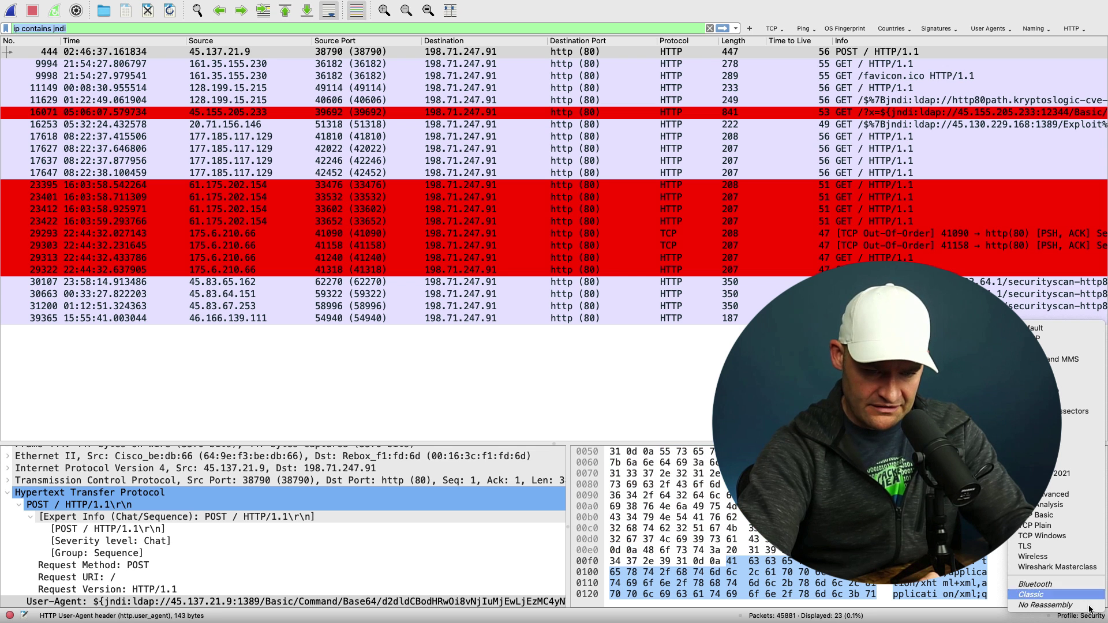
pyautogui.click(1069, 525)
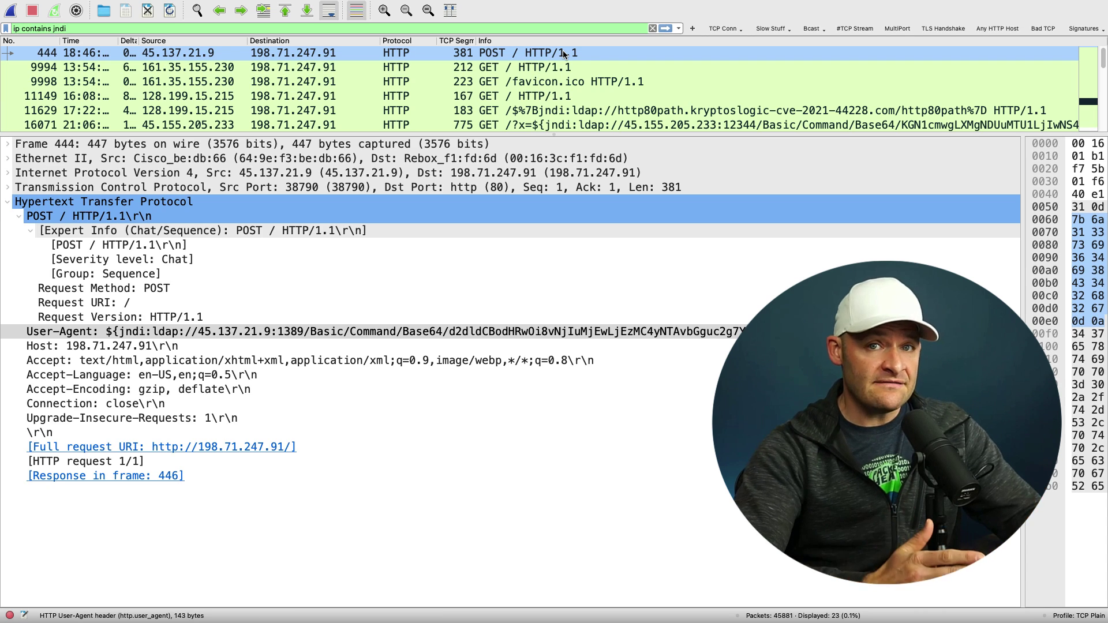
pyautogui.click(113, 30)
pyautogui.write(')')
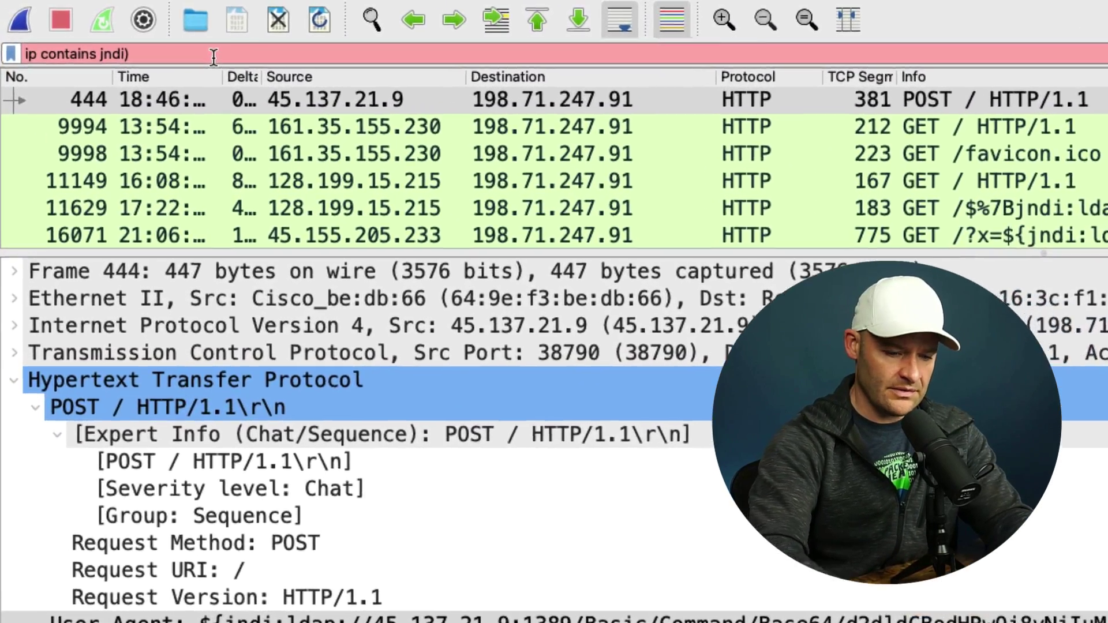
pyautogui.write('(')
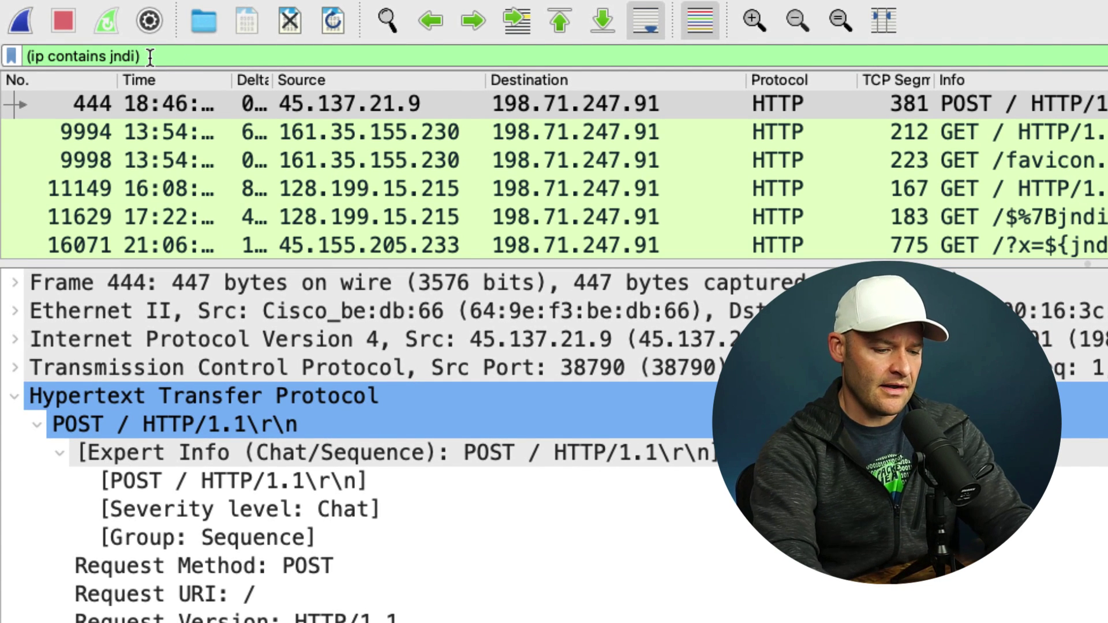
pyautogui.write('or')
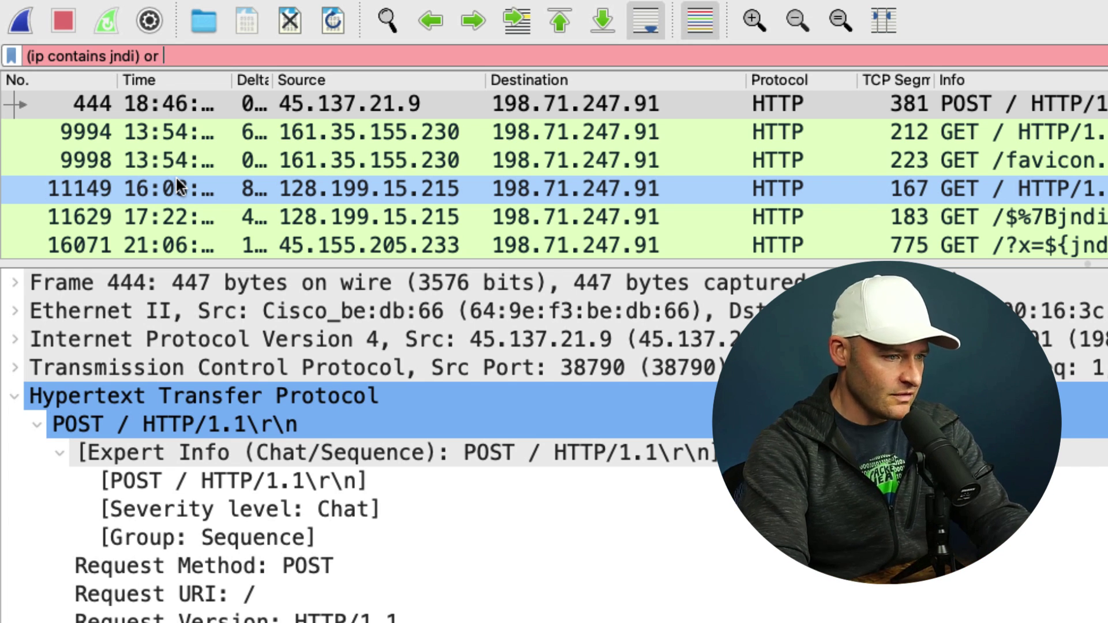
pyautogui.write('(')
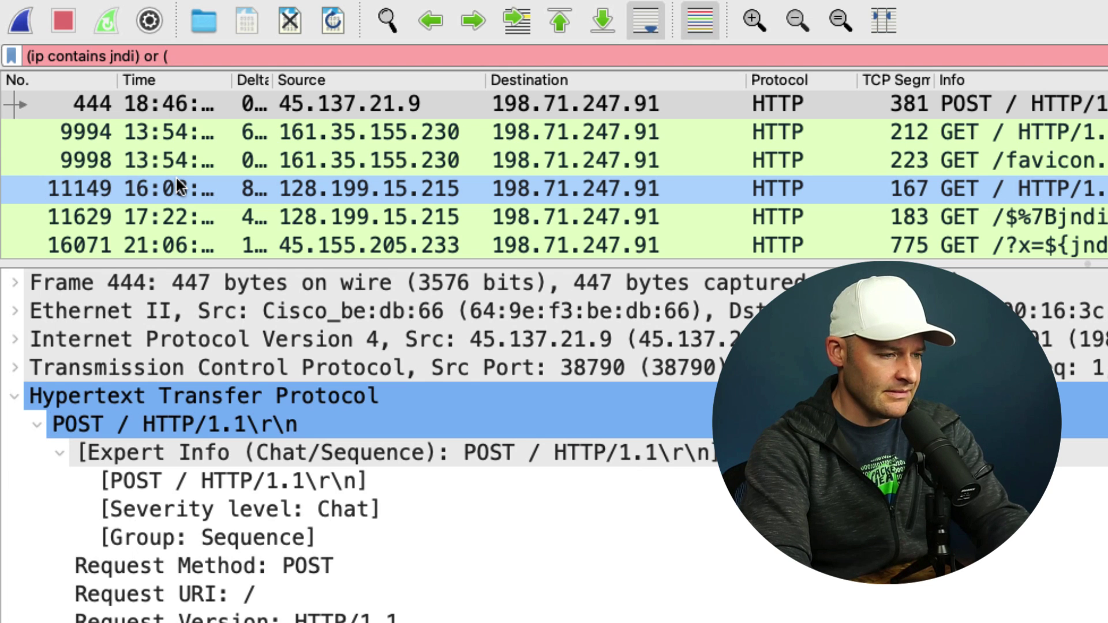
pyautogui.write('tcp.flags==0')
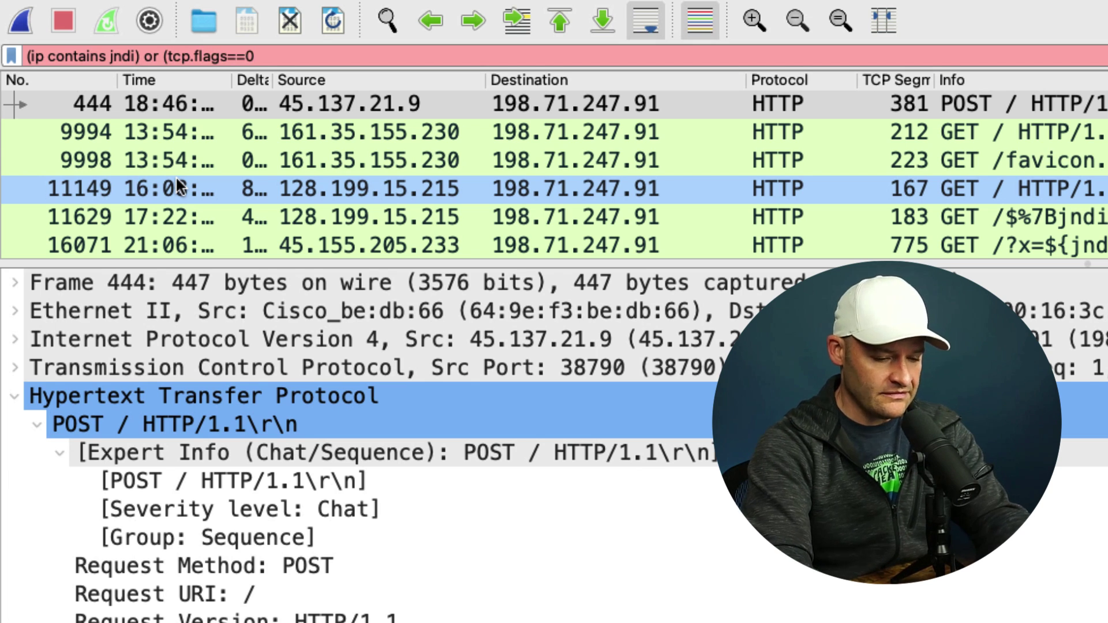
pyautogui.write('x002')
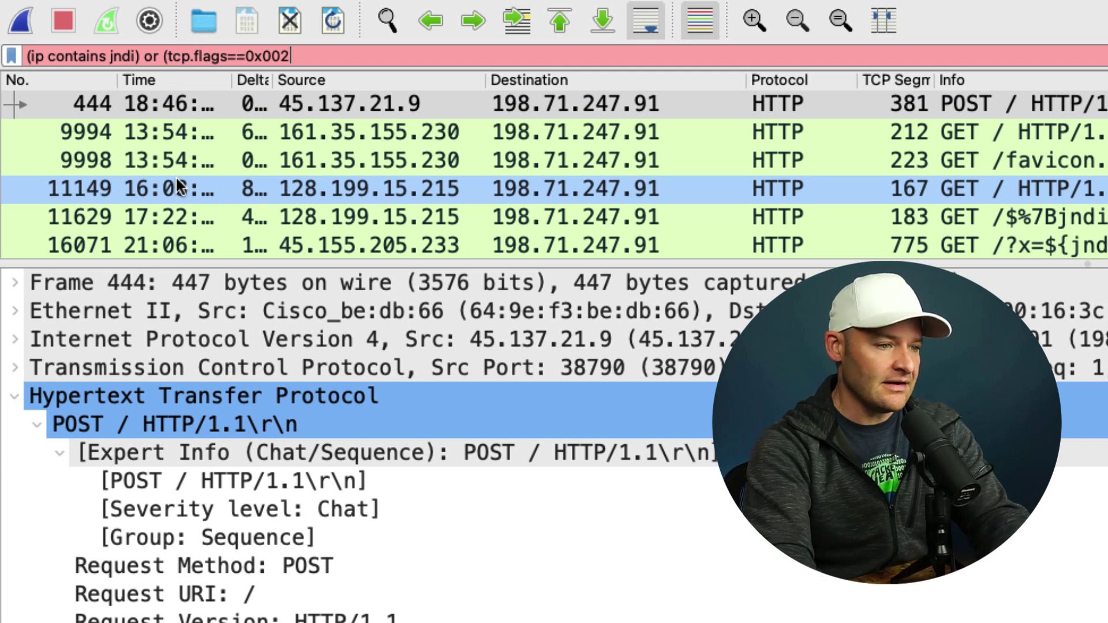
pyautogui.write(' and ip.src==198.71.247.91')
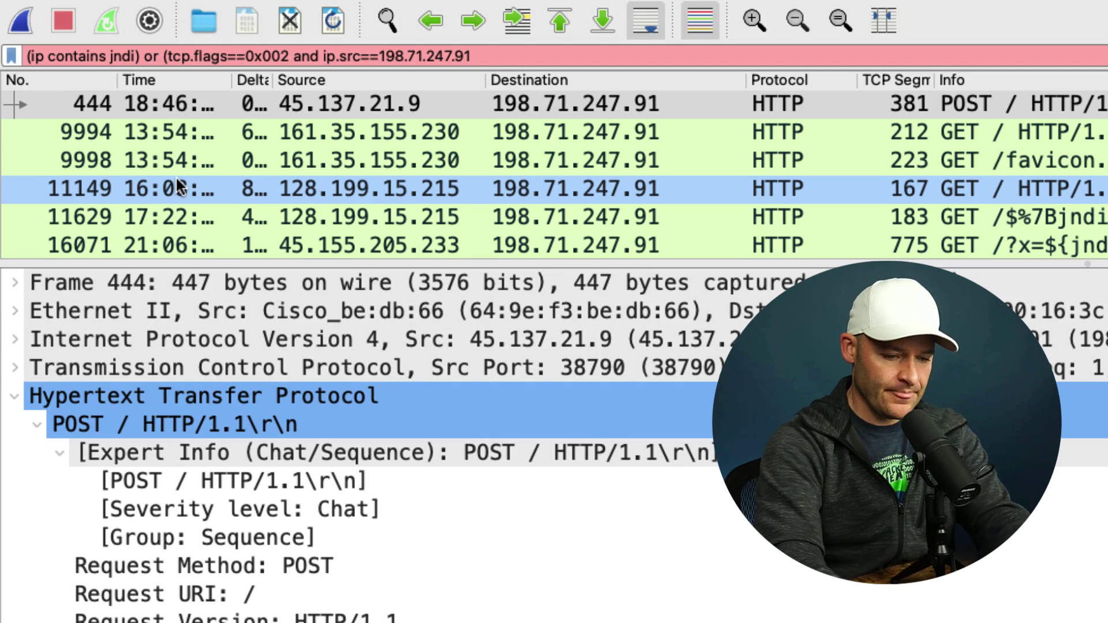
pyautogui.write(')')
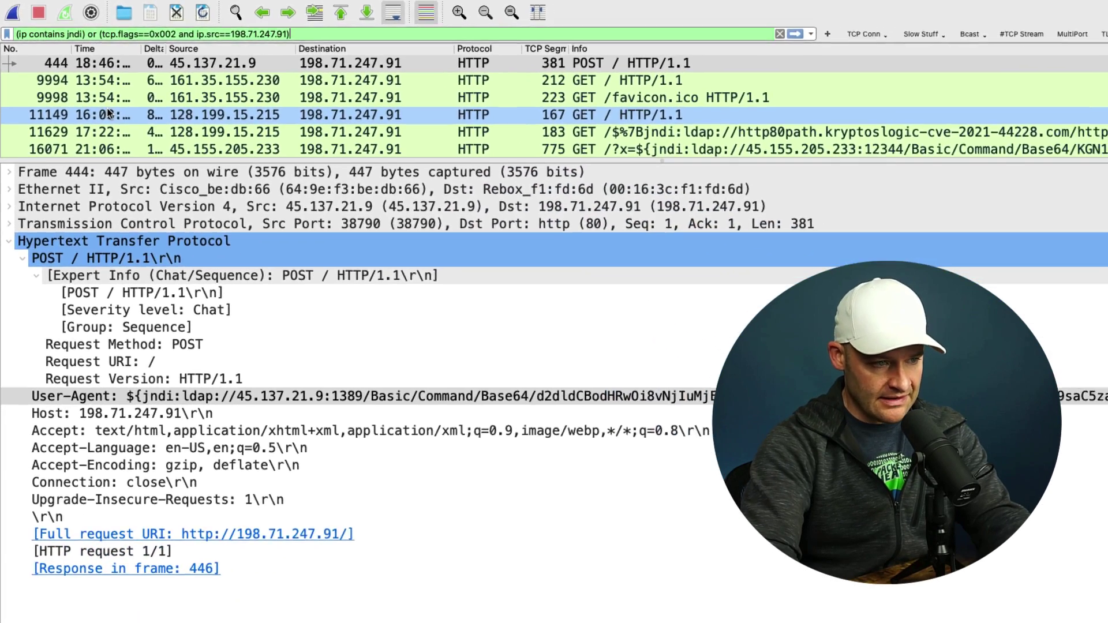
# Apply the combined filter with ip.dst (22,675 SYNs), then ip.src again (23 packets)
pyautogui.press('Return')
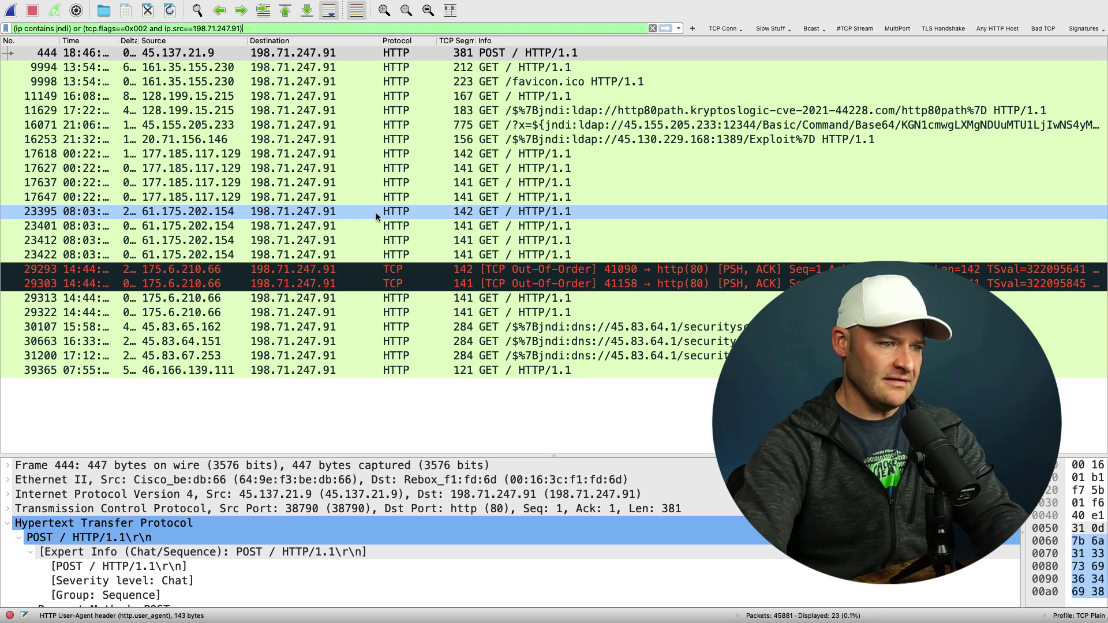
pyautogui.doubleClick(179, 29)
pyautogui.write('ds')
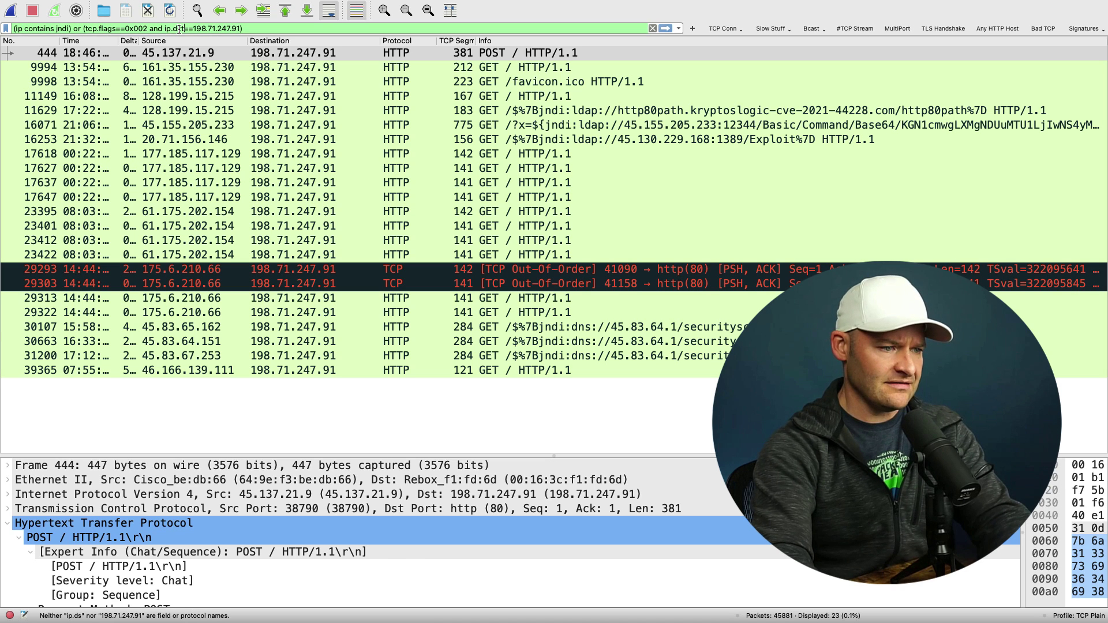
pyautogui.write('t')
pyautogui.press('Return')
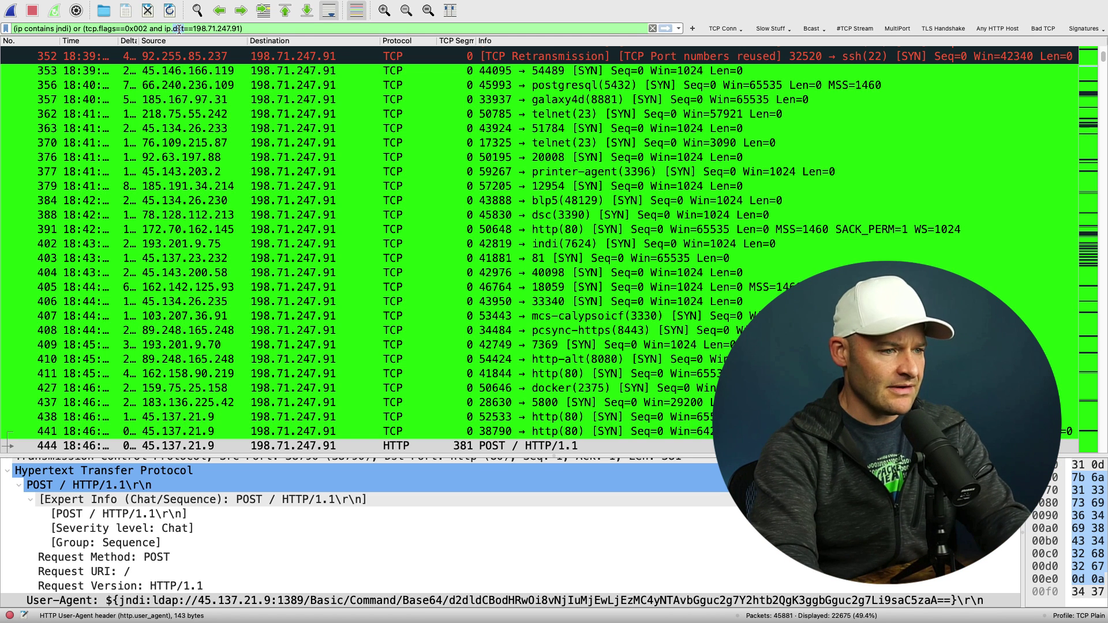
pyautogui.doubleClick(177, 28)
pyautogui.write('src')
pyautogui.press('Return')
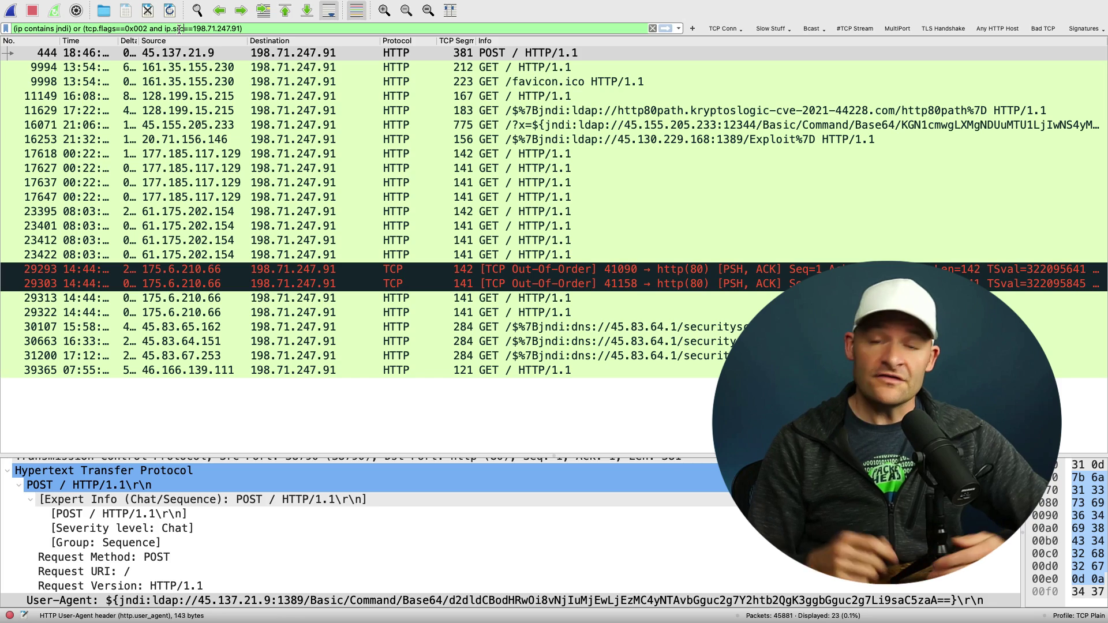